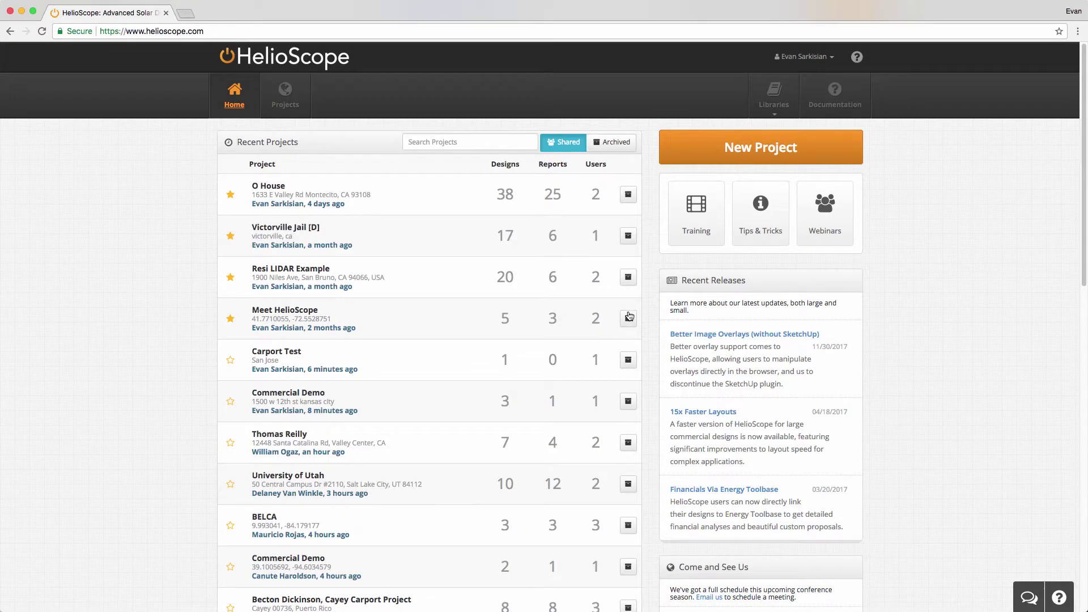
Step: Create project 'Commercial Demo' at the pasted building address using the Default Commercial profile
left_click(685, 157)
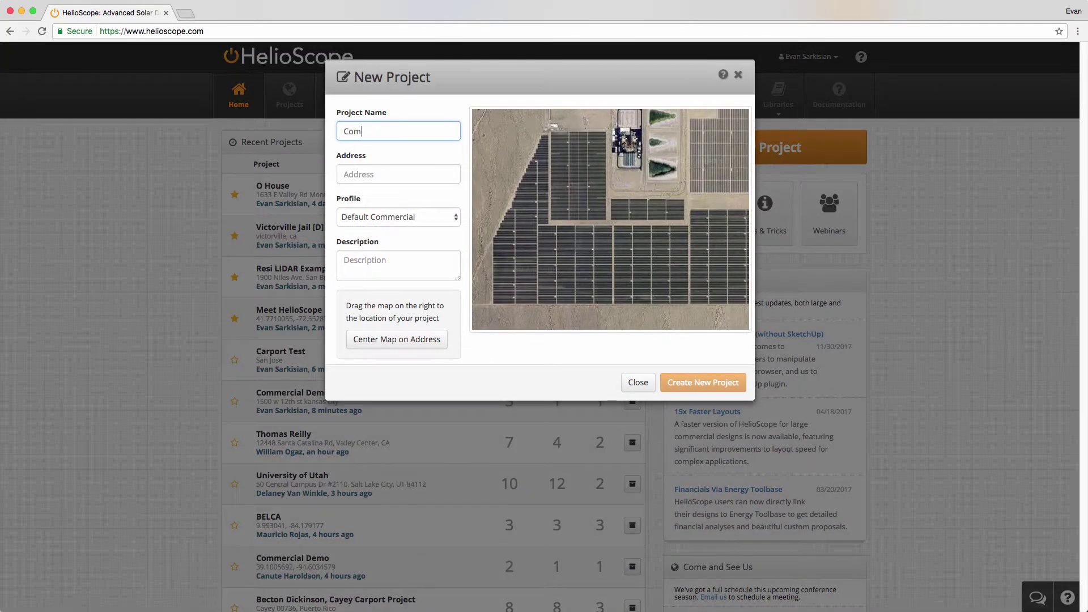
type("Commercial Demo")
key("Tab")
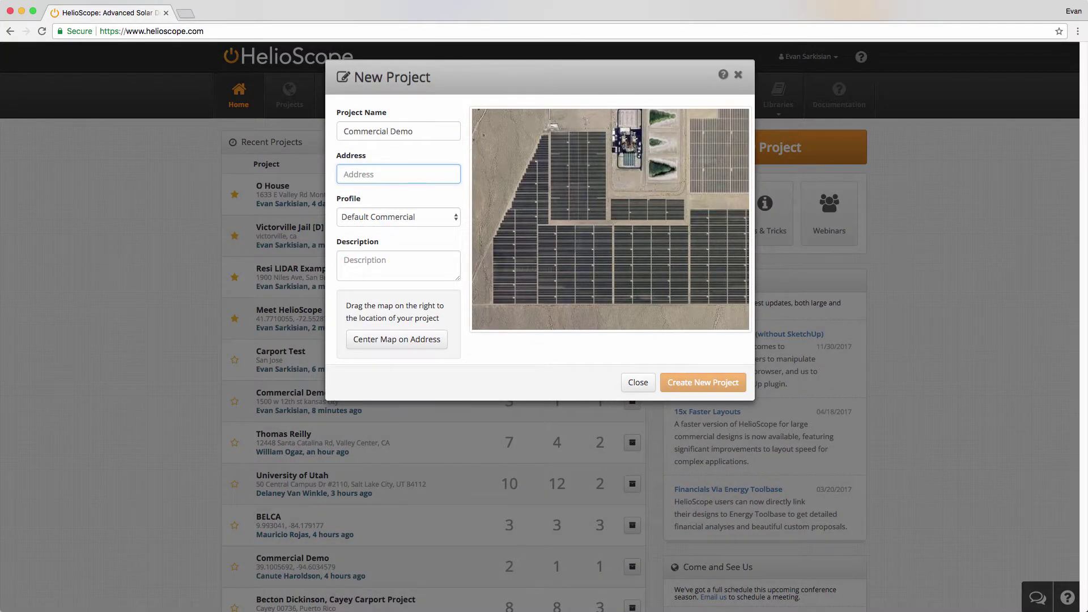
type("1500 w 12th st kansas city")
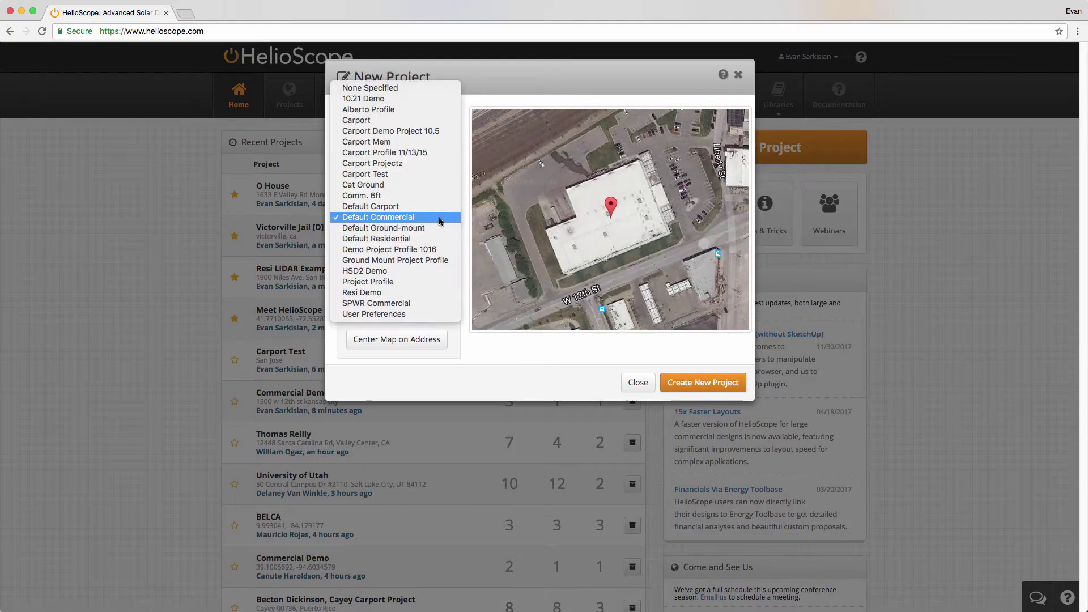
left_click(436, 218)
left_click(428, 218)
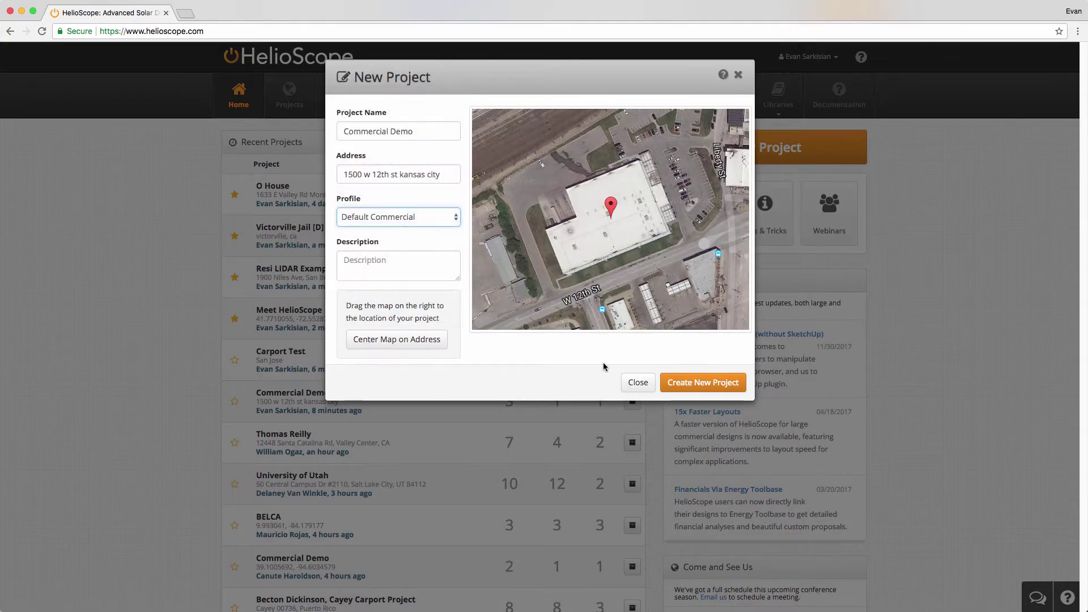
left_click(687, 382)
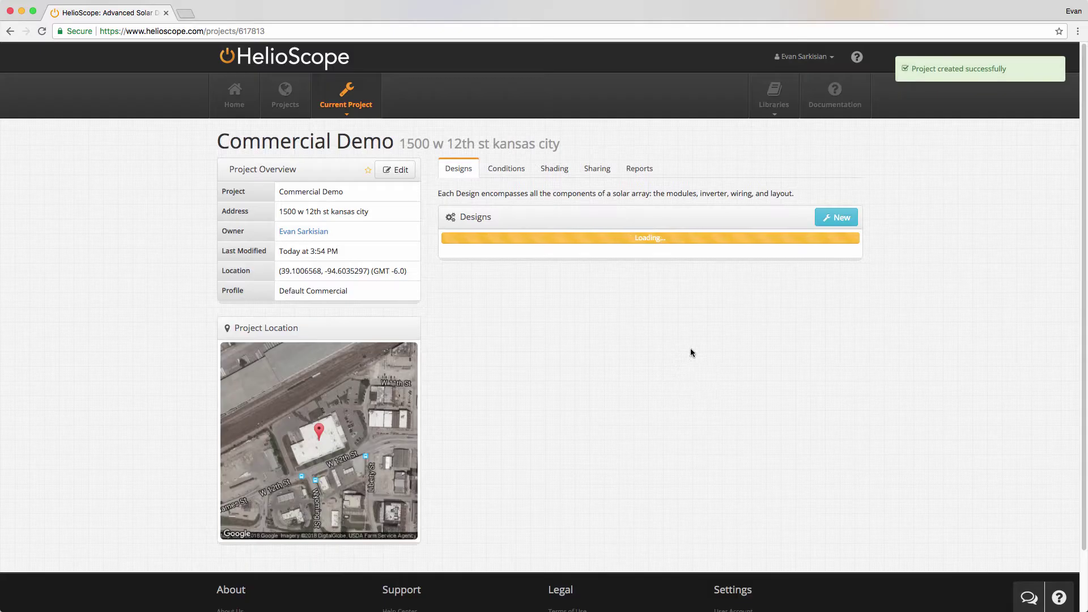
Step: Add Design 1, switch its map imagery to Nearmap, and start a new field segment
left_click(830, 219)
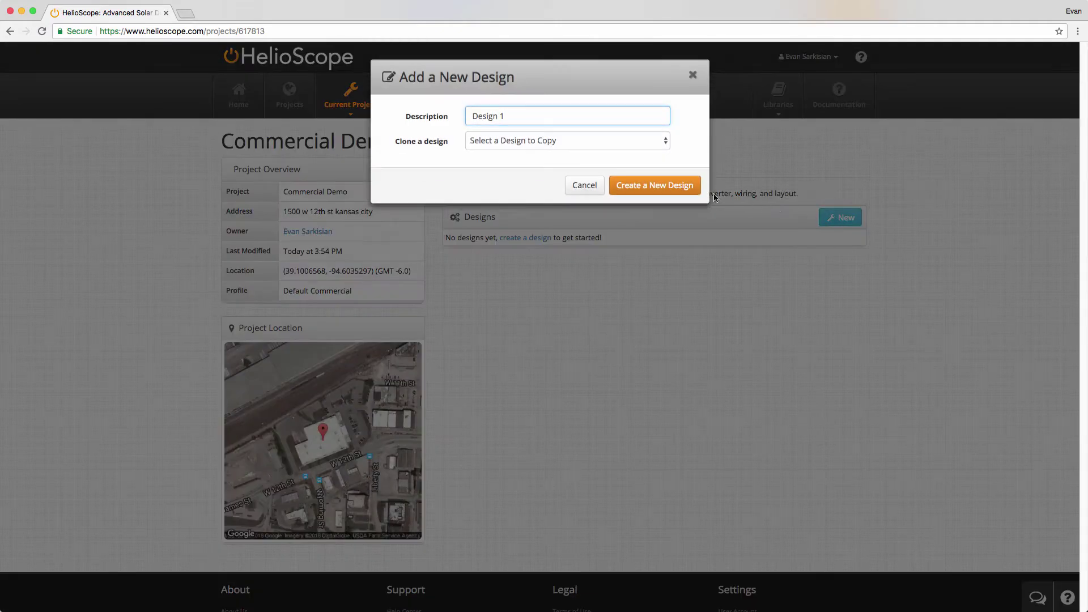
left_click(669, 187)
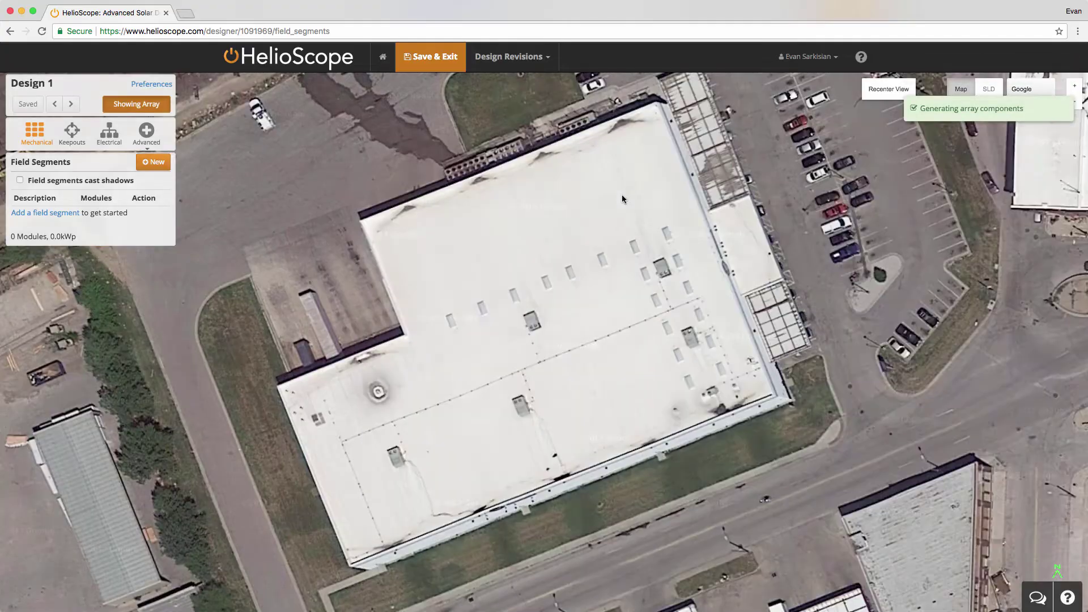
left_click(1012, 90)
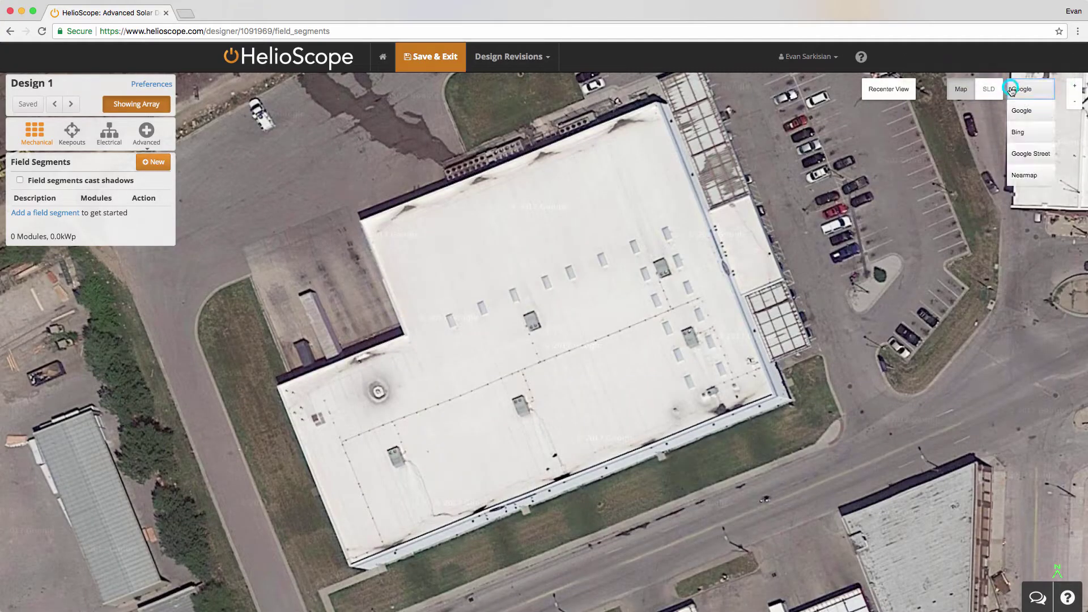
left_click(1018, 174)
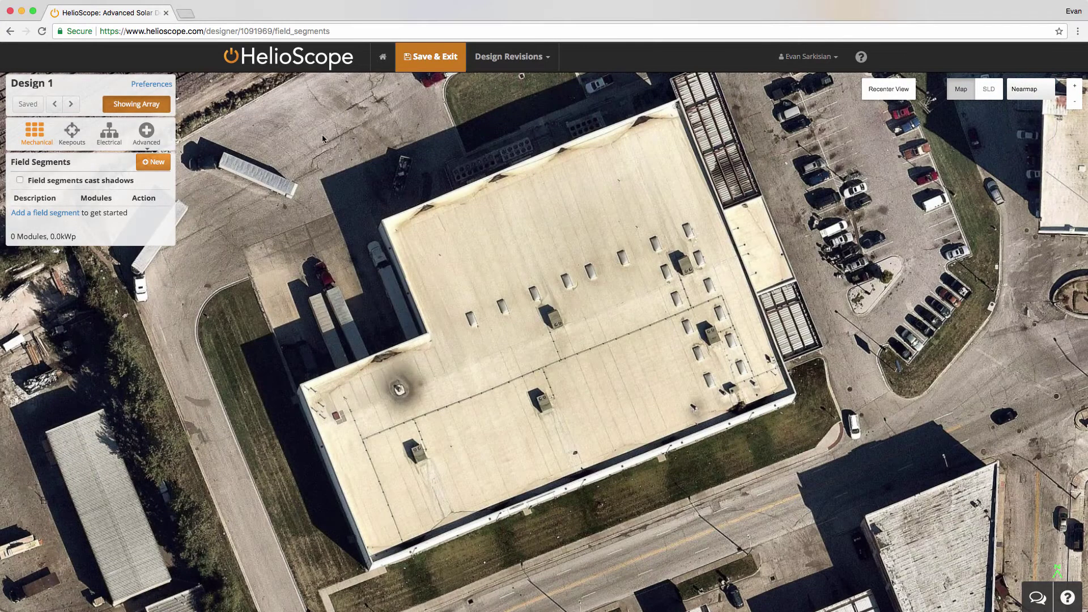
left_click(153, 162)
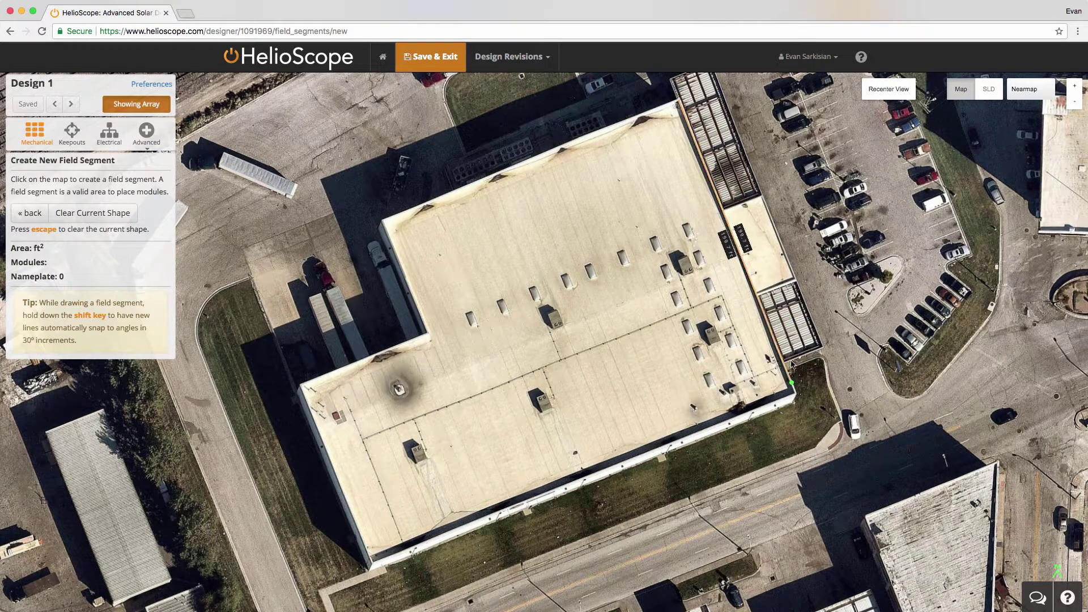
Step: Trace the roof corners to close Field Segment 1 at 55,203.1 ft²
left_click(796, 395)
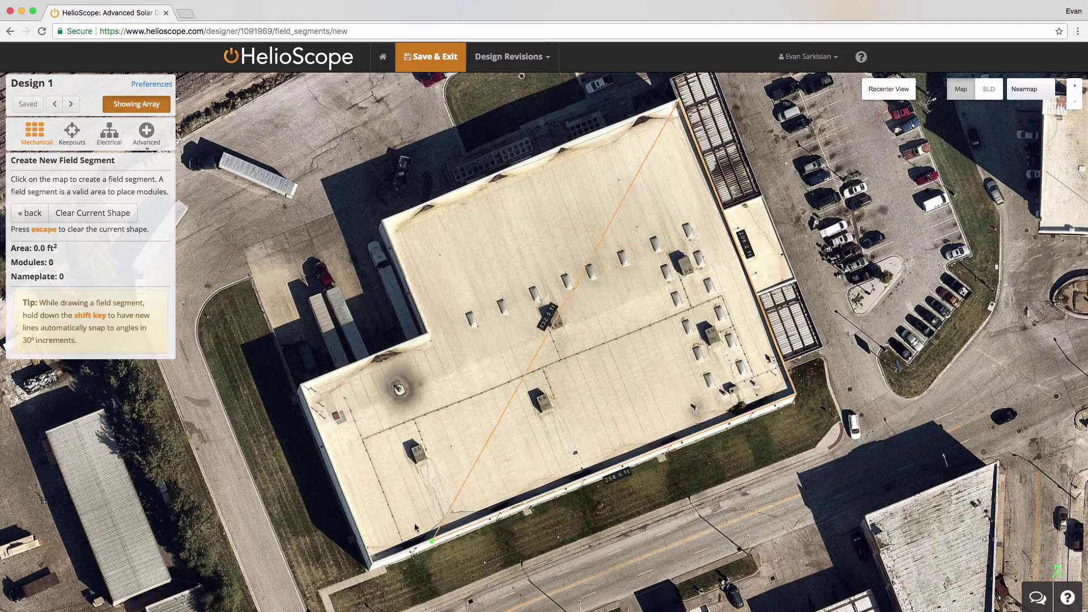
left_click(372, 565)
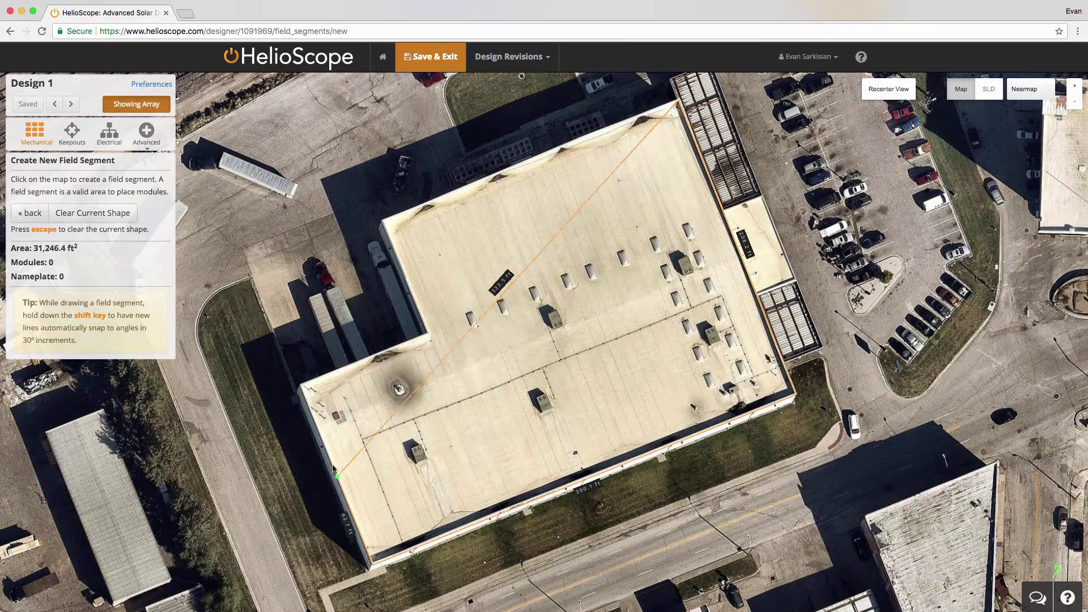
left_click(302, 387)
left_click(426, 337)
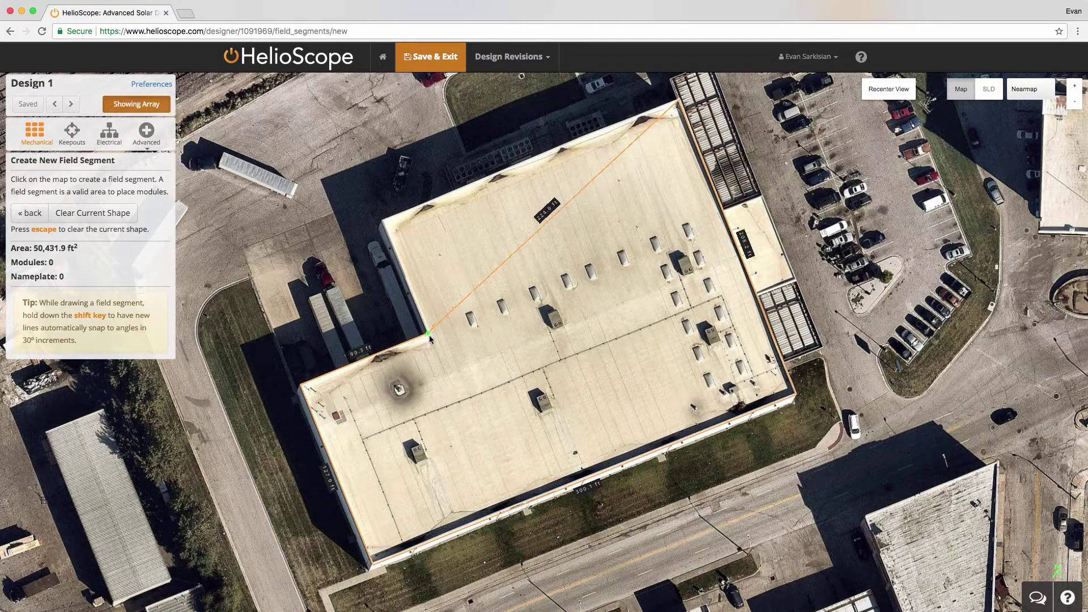
left_click(383, 221)
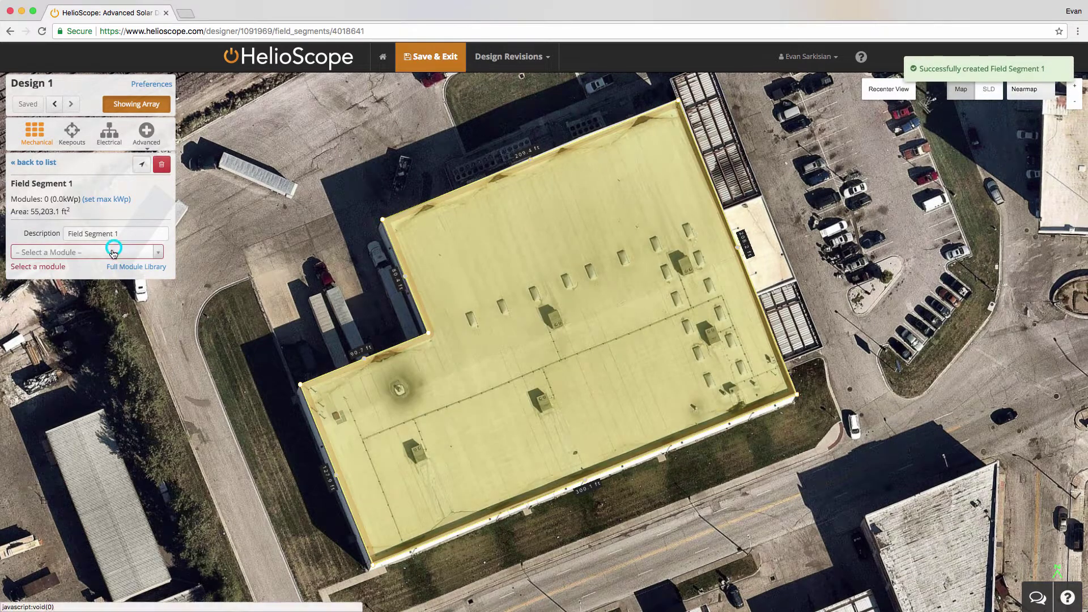
left_click(113, 252)
Step: Choose the Trina Solar TSM-300PD14 module and align azimuth to the 127.9 ft roof edge
type("trina 300")
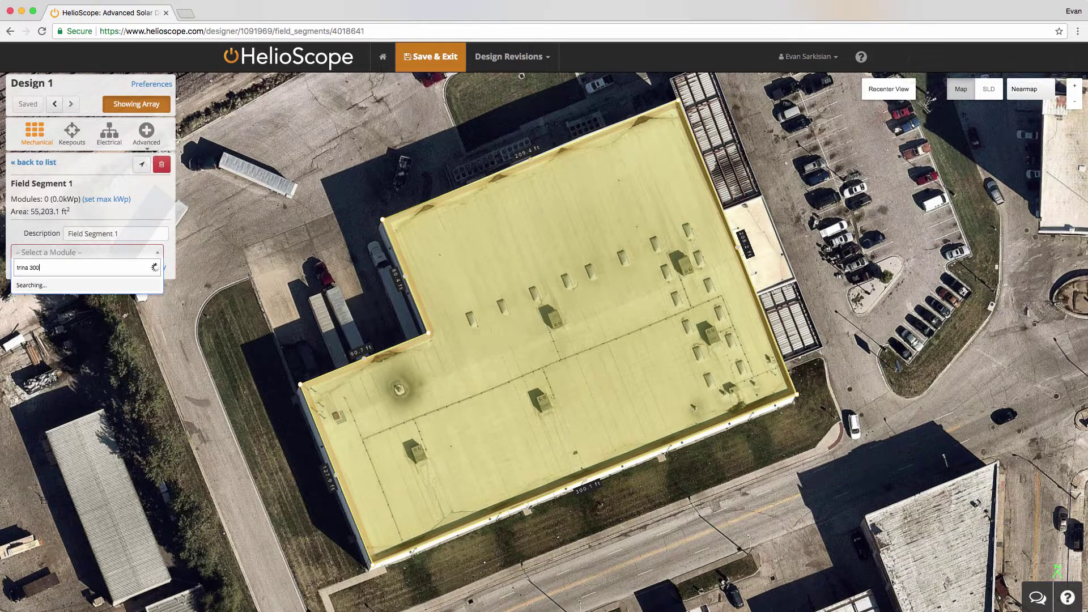
left_click(79, 300)
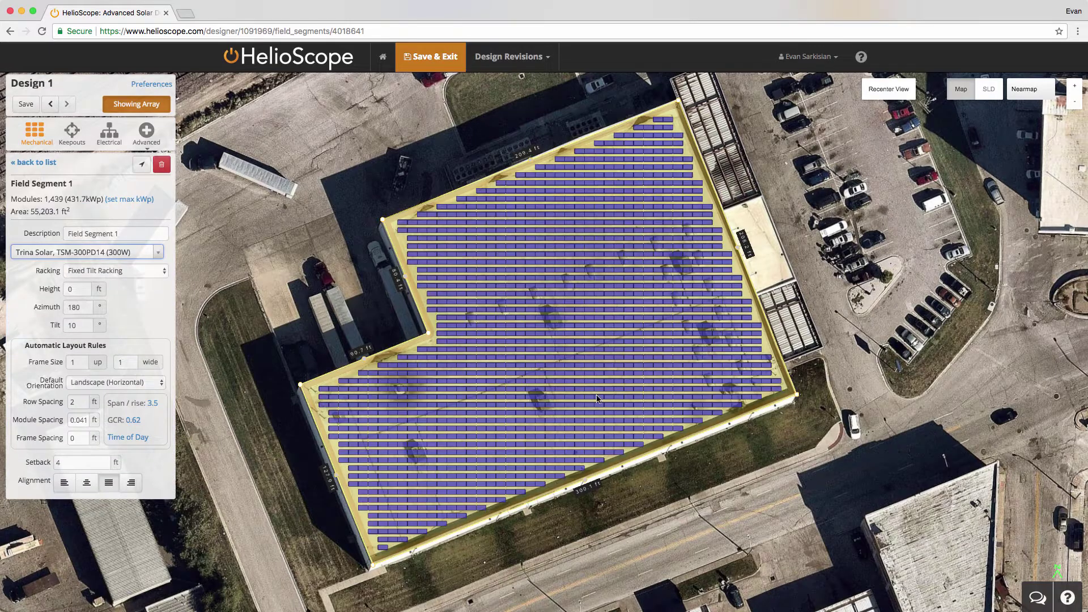
left_click(336, 478)
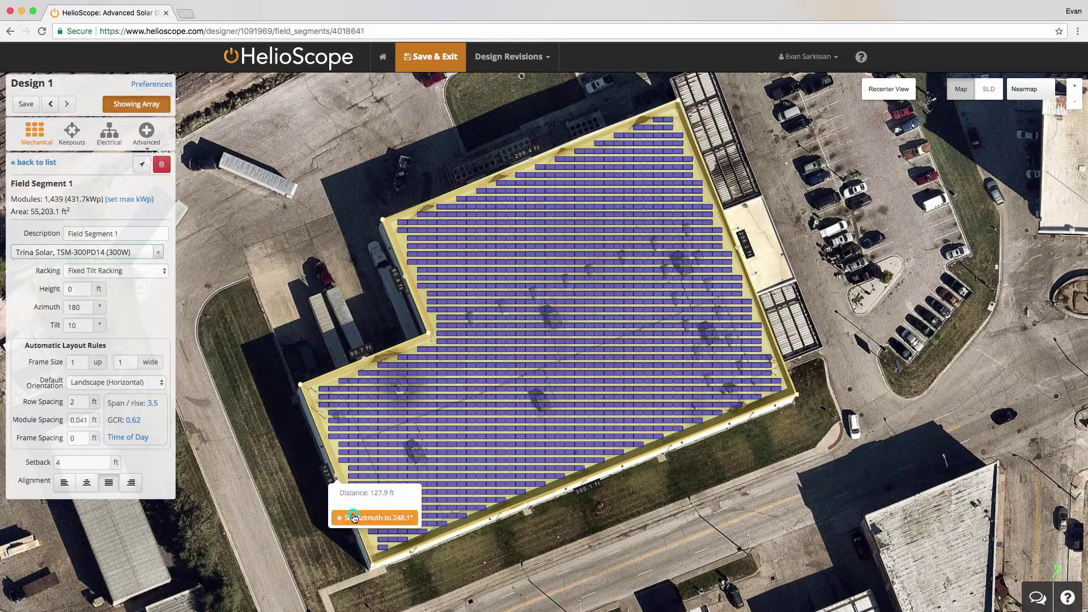
left_click(355, 516)
left_click(77, 306)
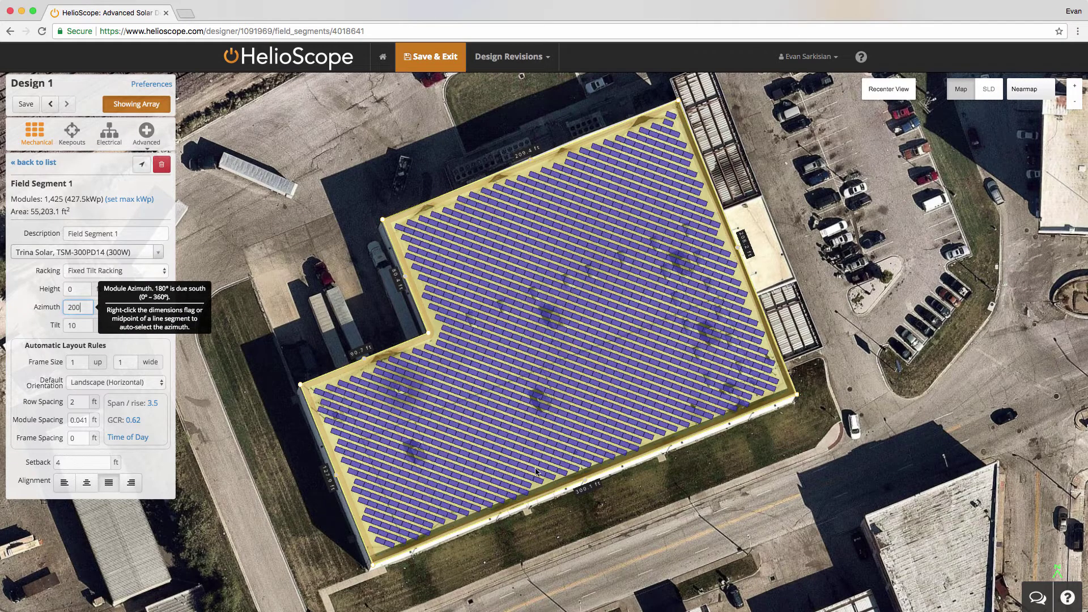
Step: Re-align the azimuth to the 300.1 ft edge (158.06°) and set height to 40 ft
left_click(588, 482)
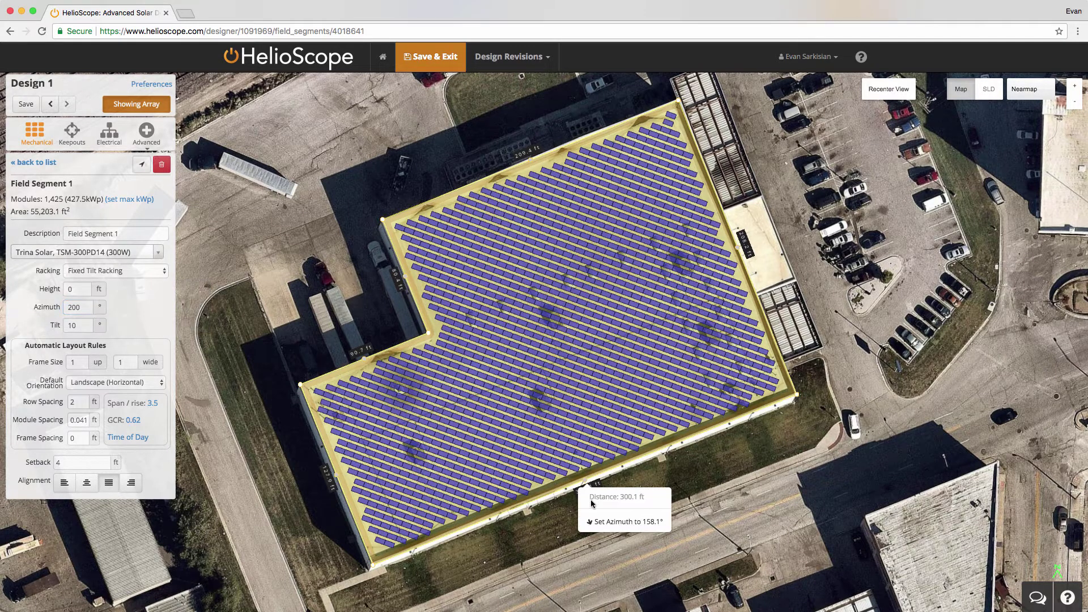
left_click(593, 519)
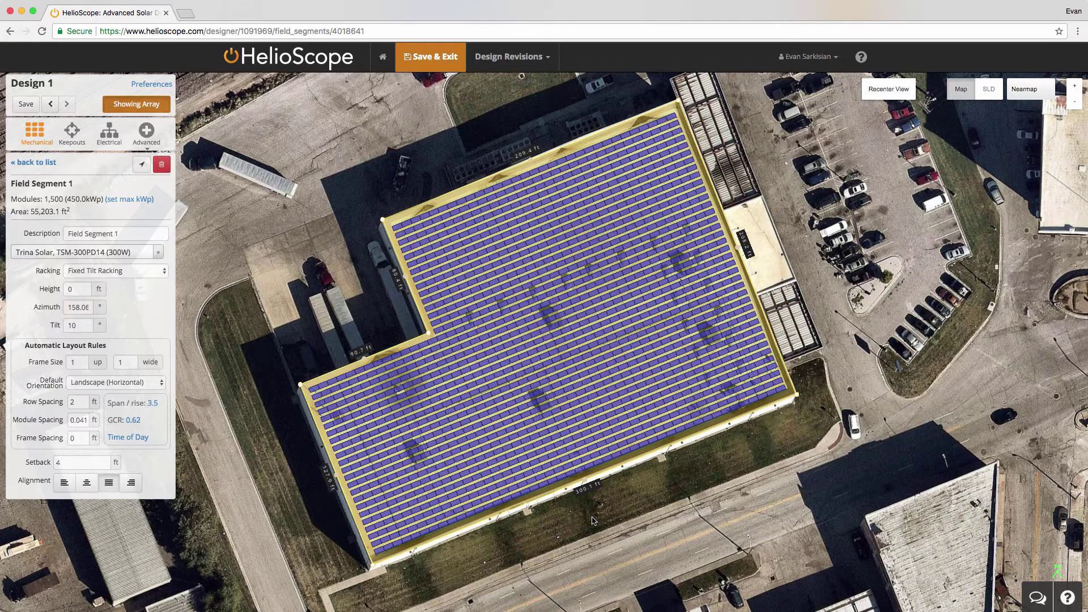
left_click(74, 289)
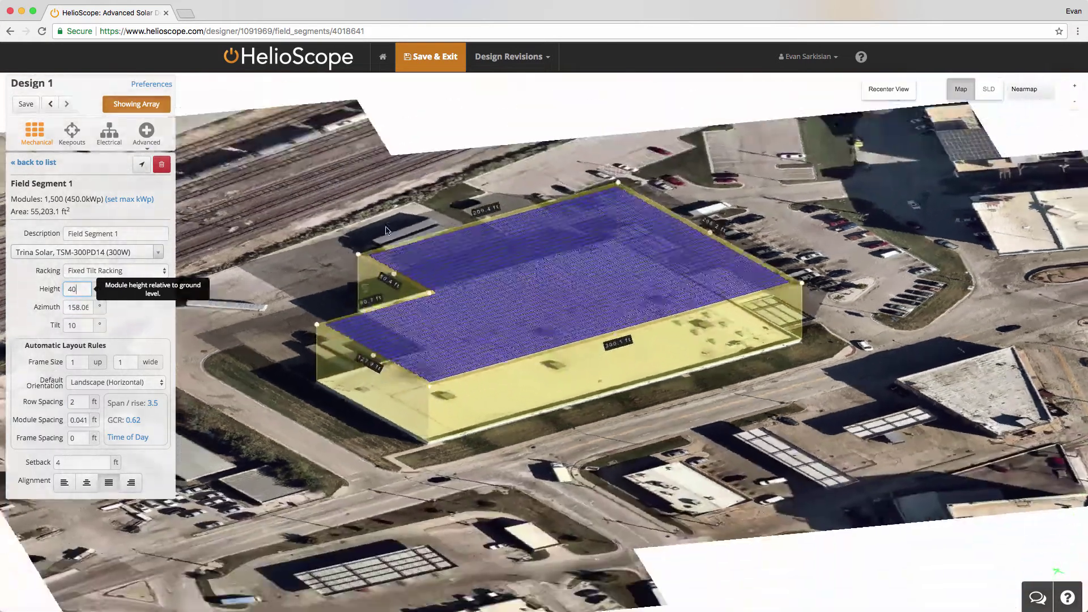
Step: Try 45° tilt with 31.56 ft row spacing, then apply the computed shade-free spacing
scroll(539, 291, "up", 3)
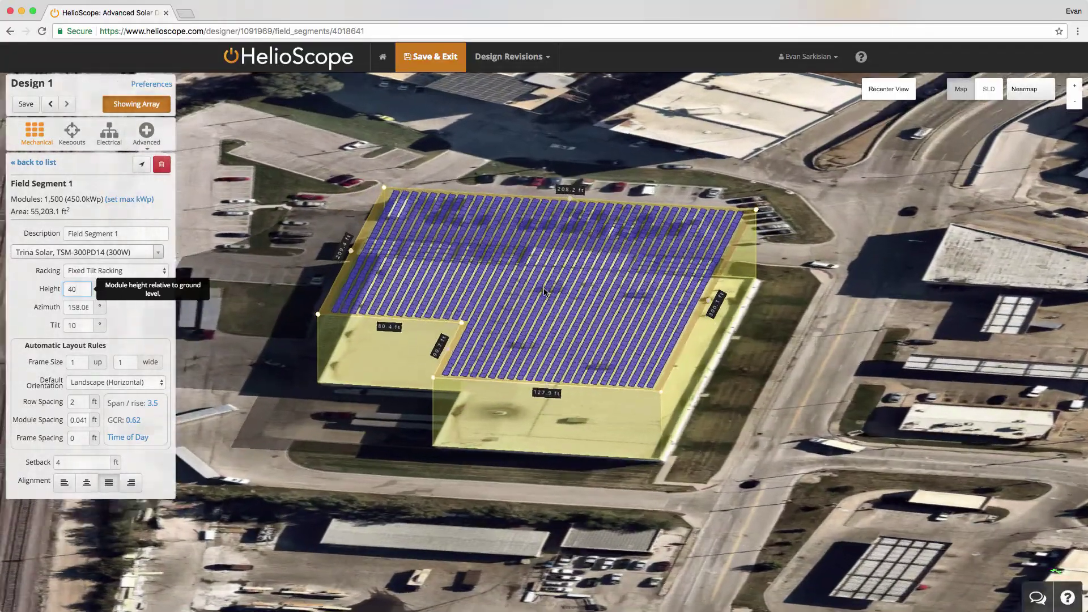
left_click(72, 326)
type("45")
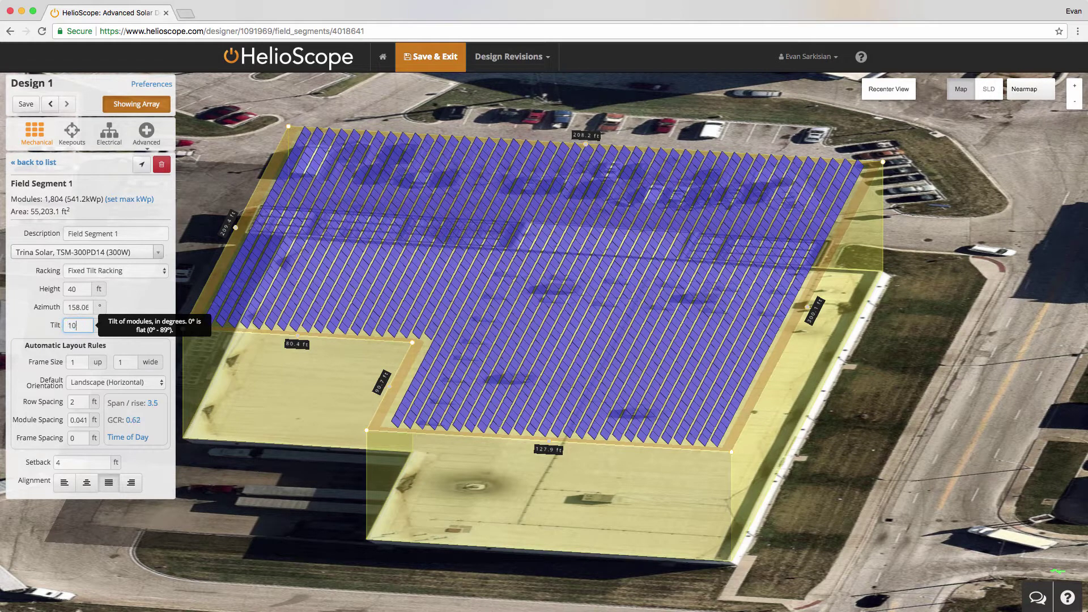
left_click(78, 402)
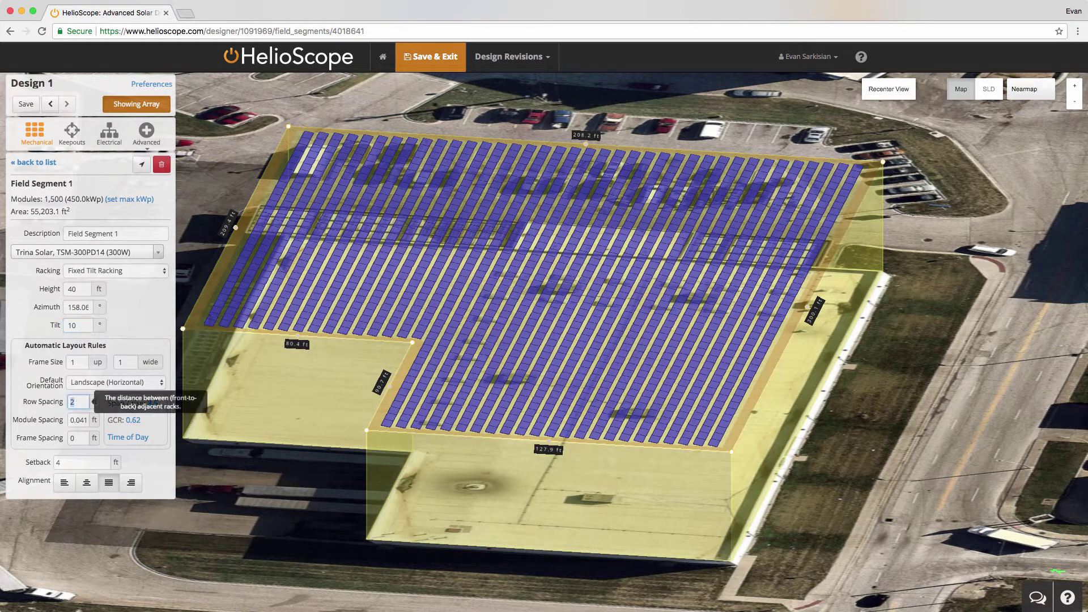
type("3")
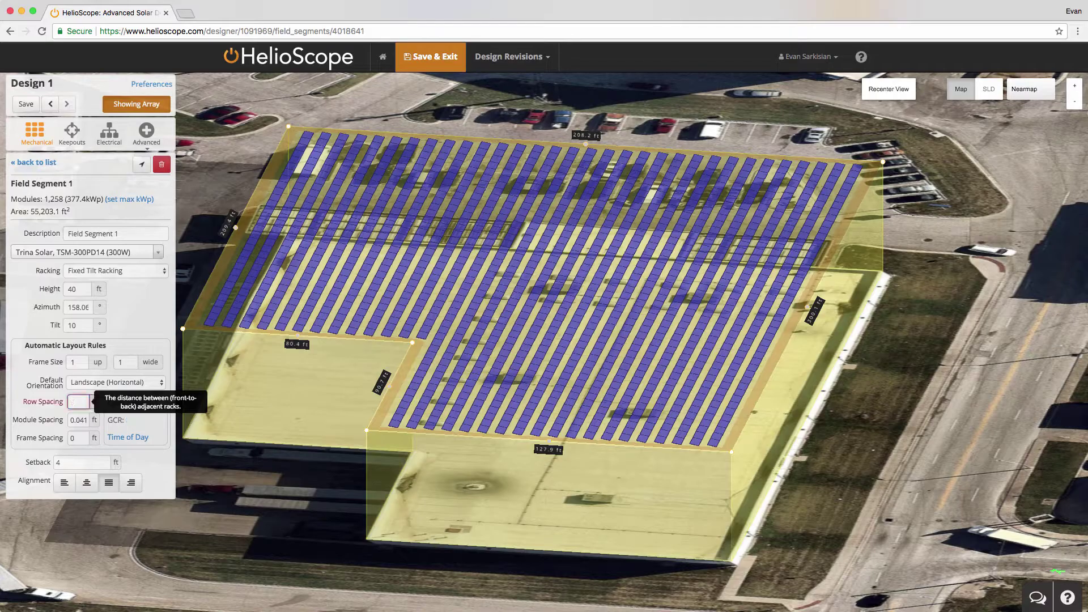
type("1.56")
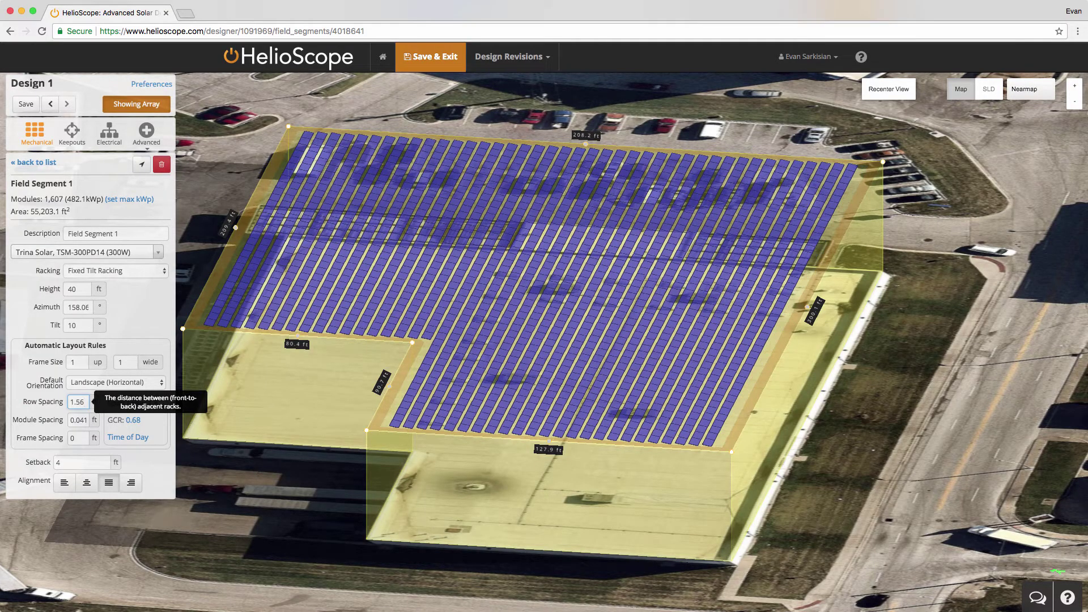
left_click(119, 439)
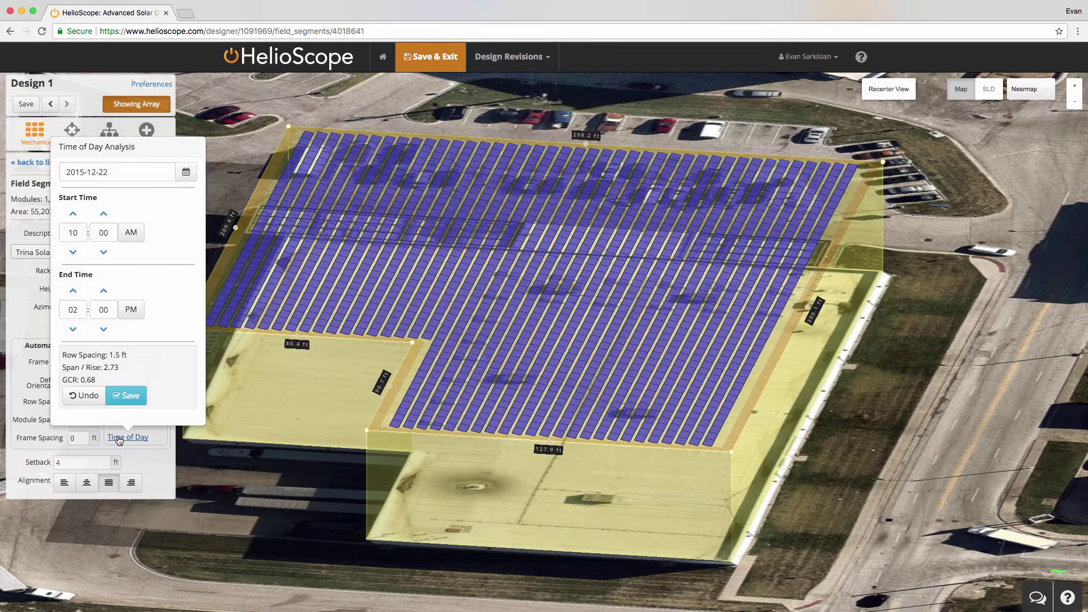
left_click(126, 396)
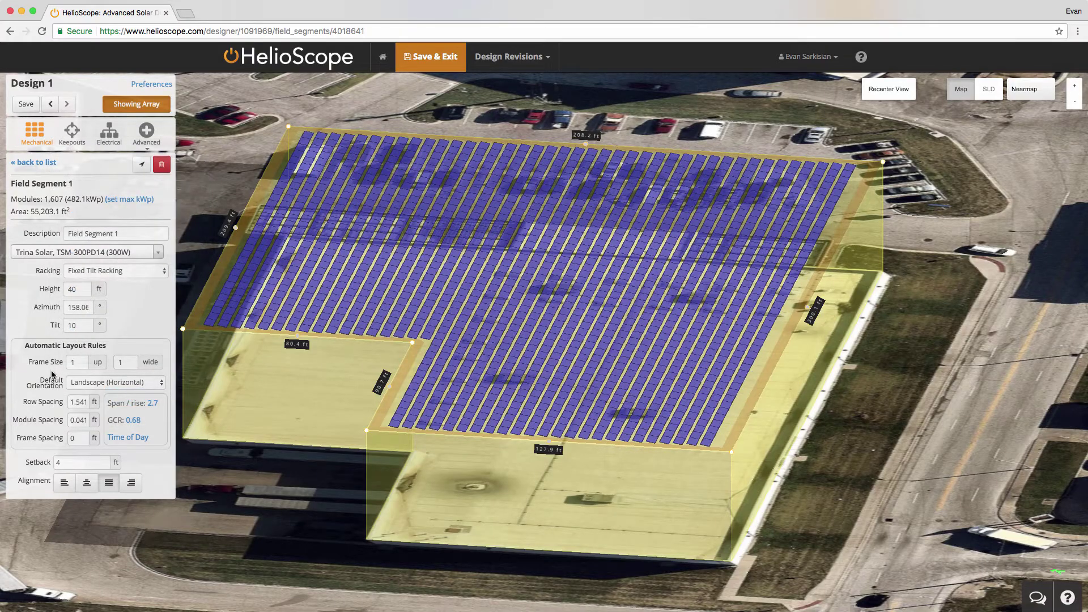
Step: Change tilt to 15° and reapply shade-free row spacing, giving 2.298 ft
double_click(77, 324)
type("15")
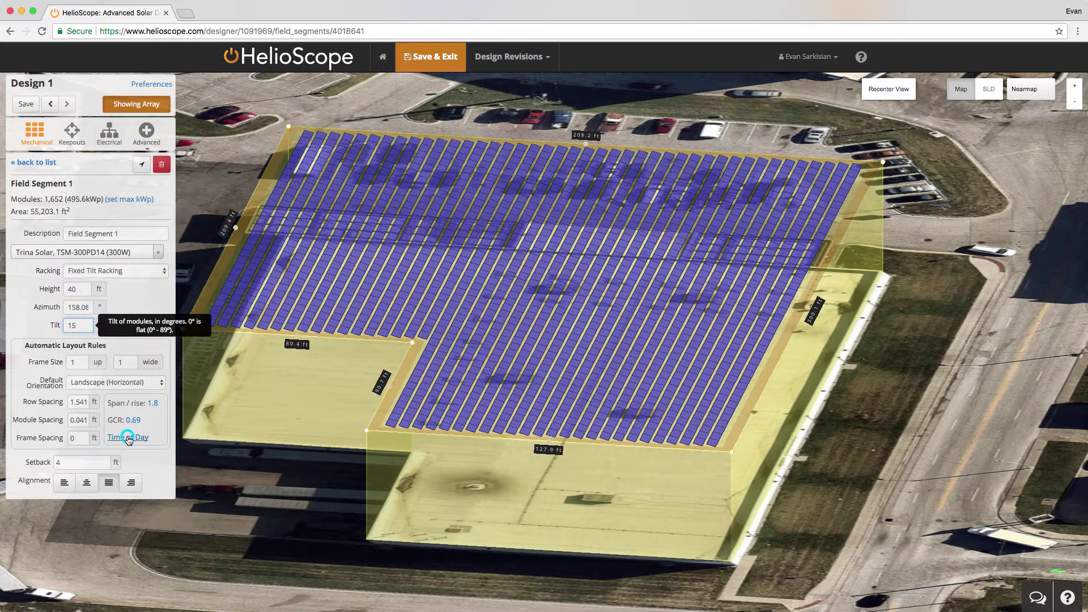
left_click(123, 436)
left_click(128, 395)
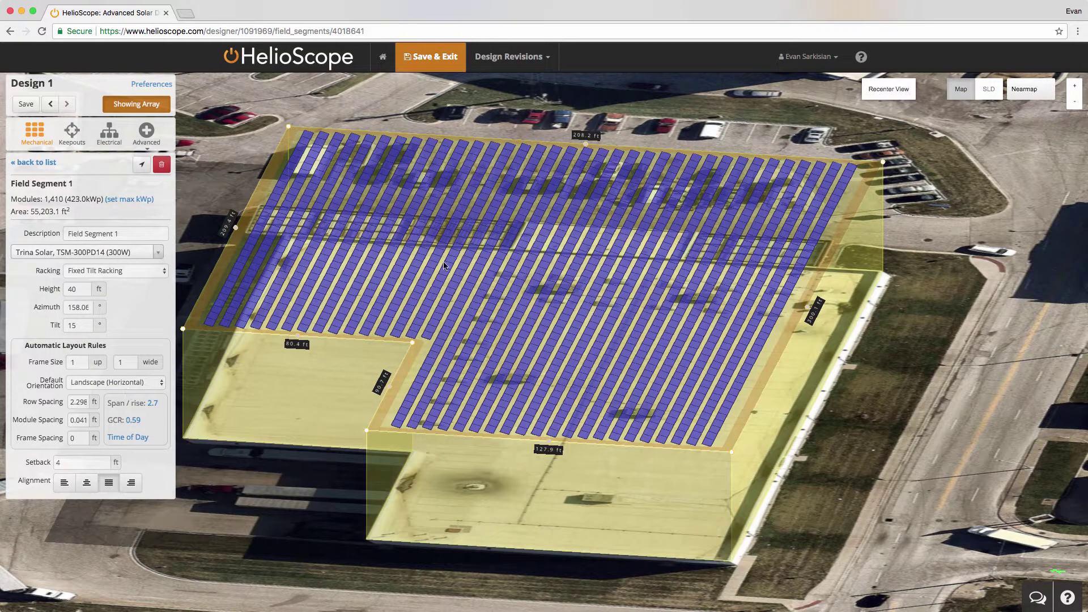
Step: Recenter the map view and set the edge setback to 6 ft
left_click(879, 97)
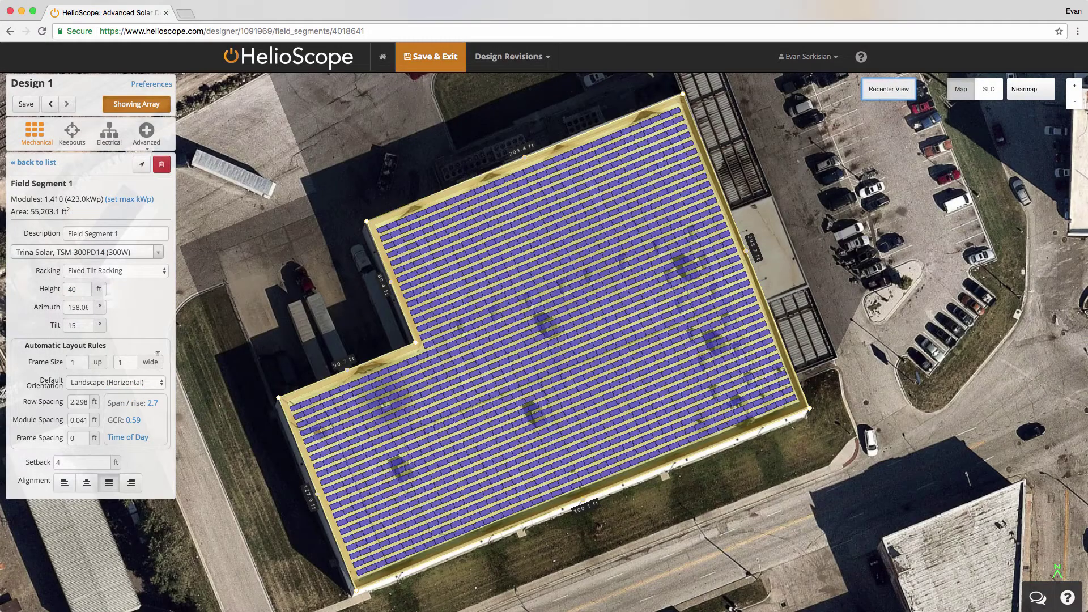
double_click(85, 461)
type("6")
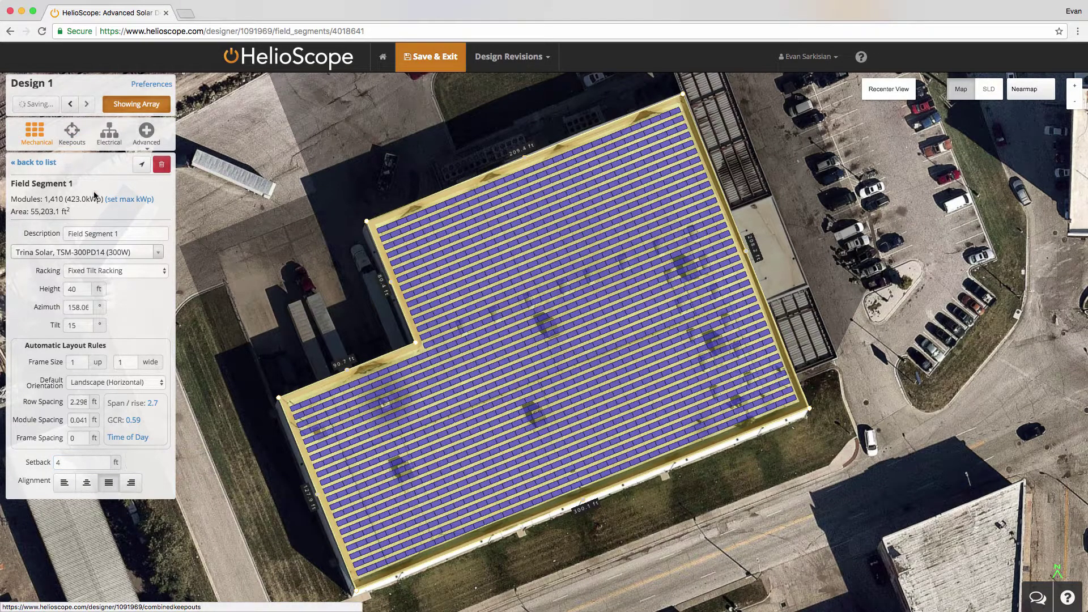
Step: With the array hidden, draw a rectangular keepout around the rooftop HVAC unit
left_click(72, 134)
left_click(134, 104)
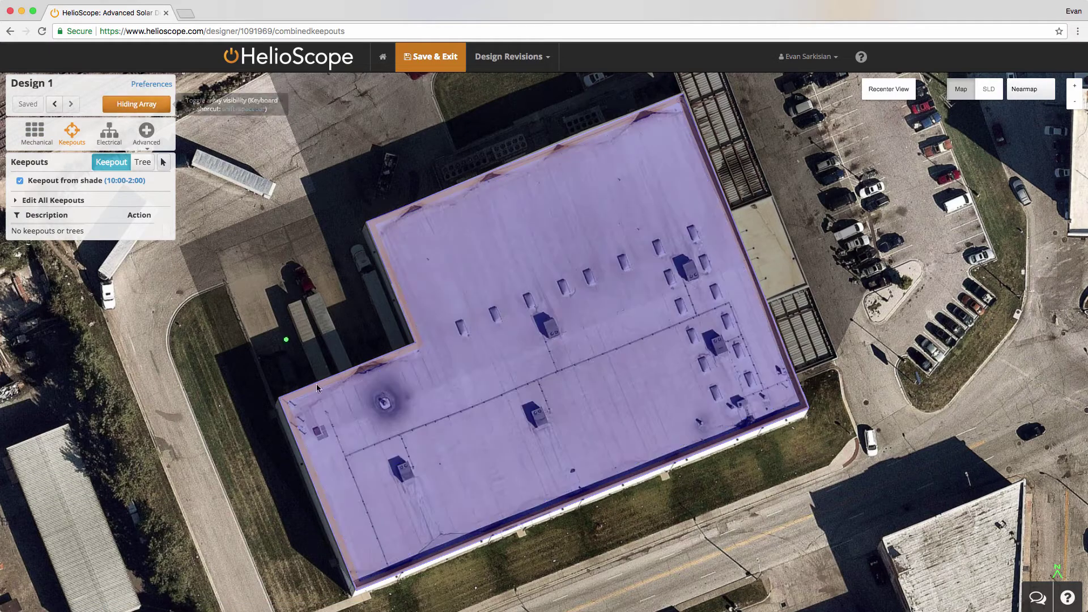
scroll(403, 472, "up", 5)
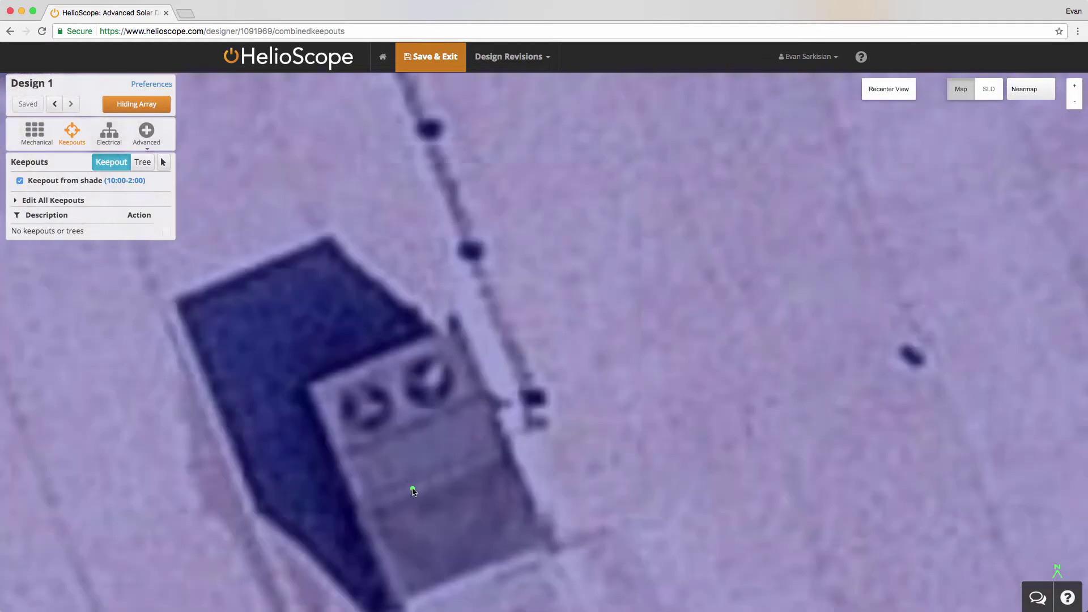
left_click_drag(413, 491, 432, 385)
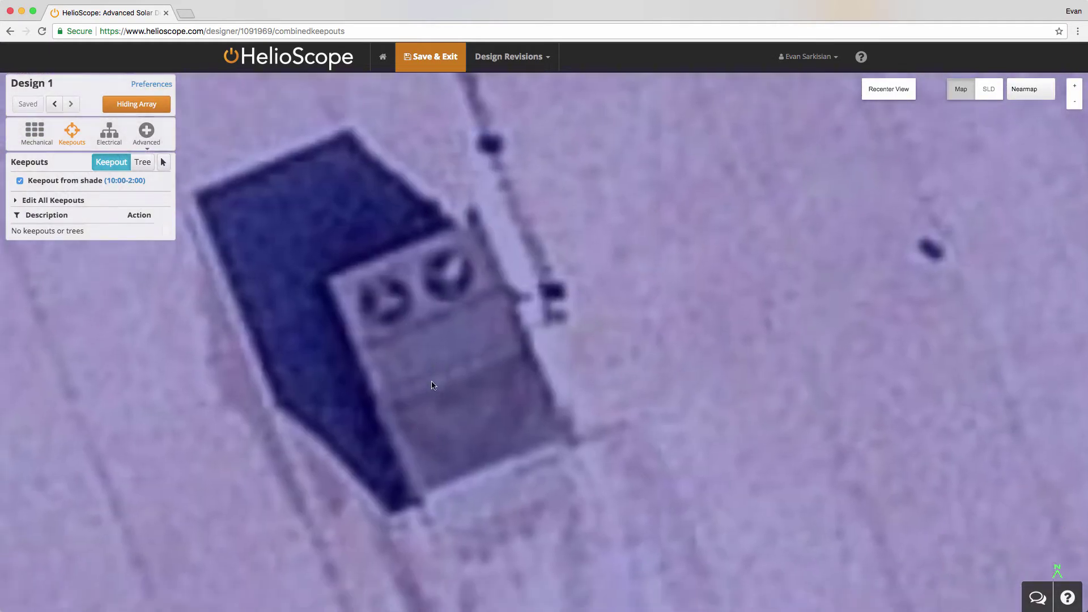
left_click(476, 224)
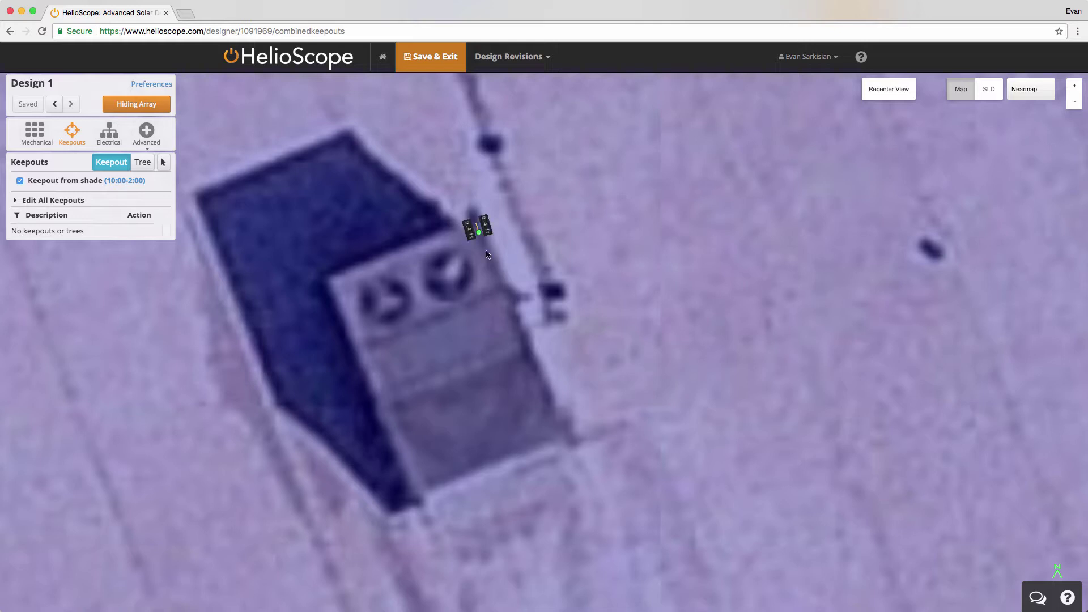
left_click(565, 441)
left_click(417, 498)
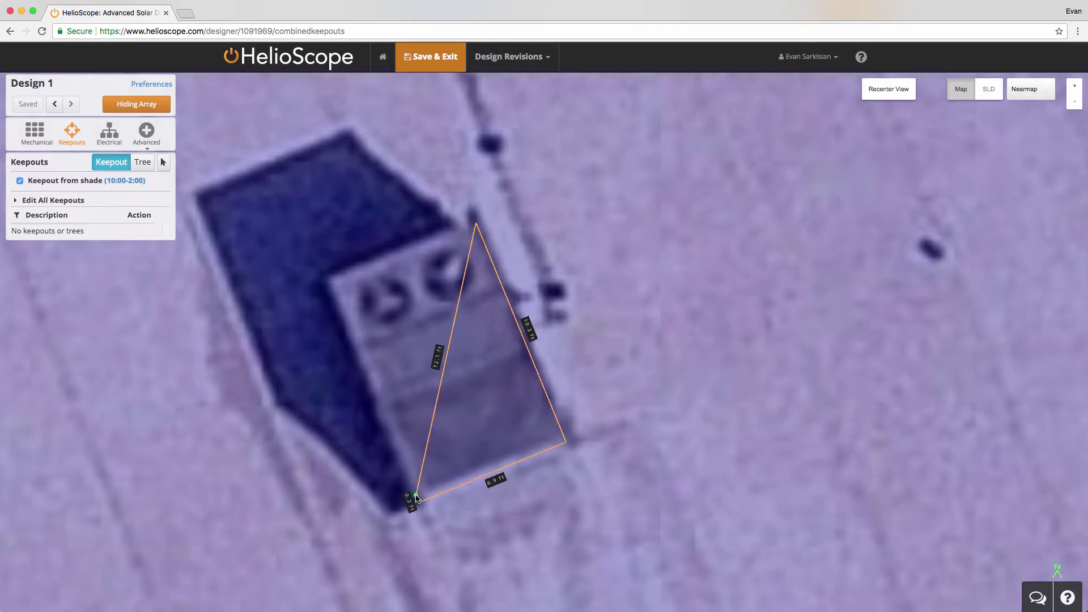
double_click(329, 284)
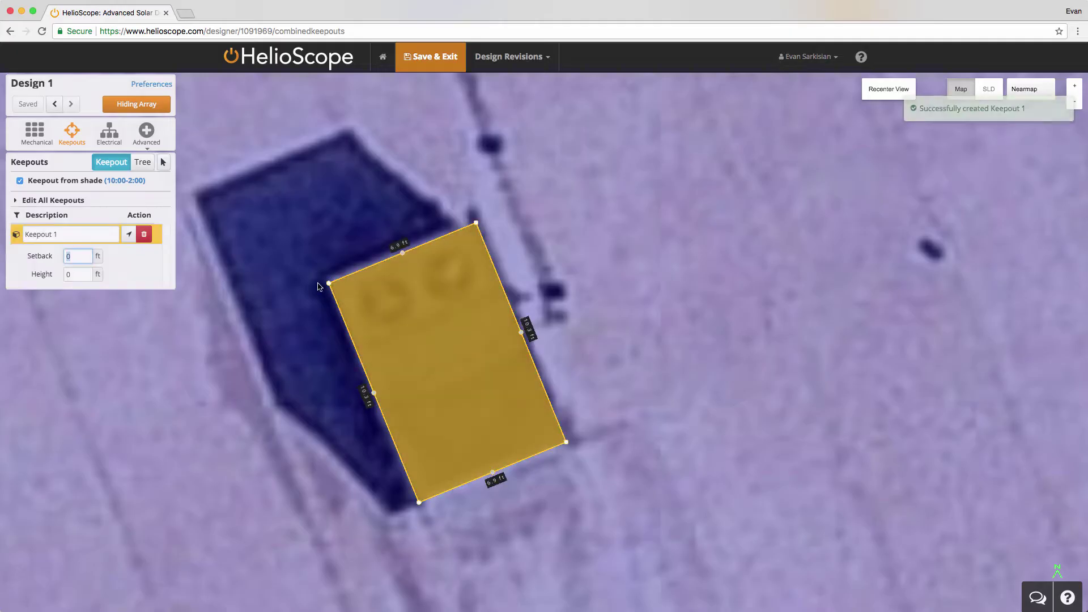
Step: Give Keepout 1 a 2 ft setback and 5 ft height
key("BackSpace")
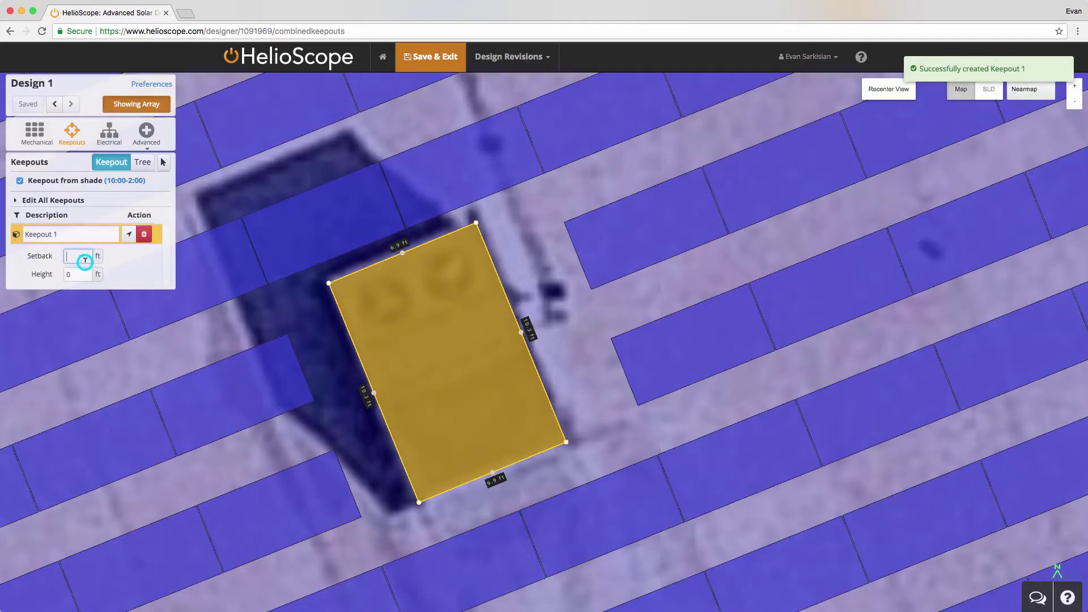
type("2")
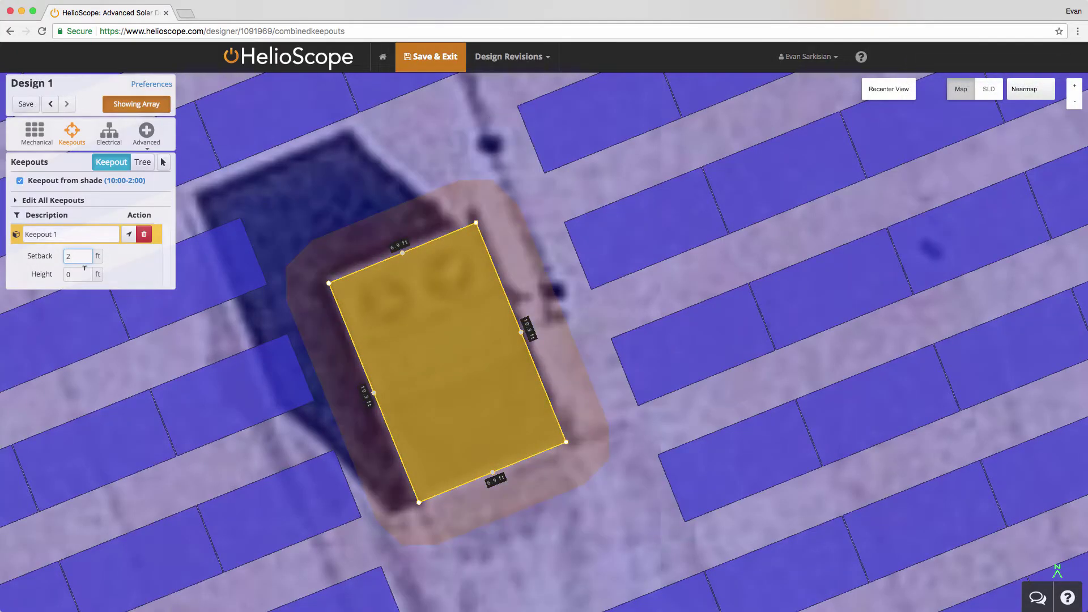
left_click(83, 274)
type("1")
key("BackSpace")
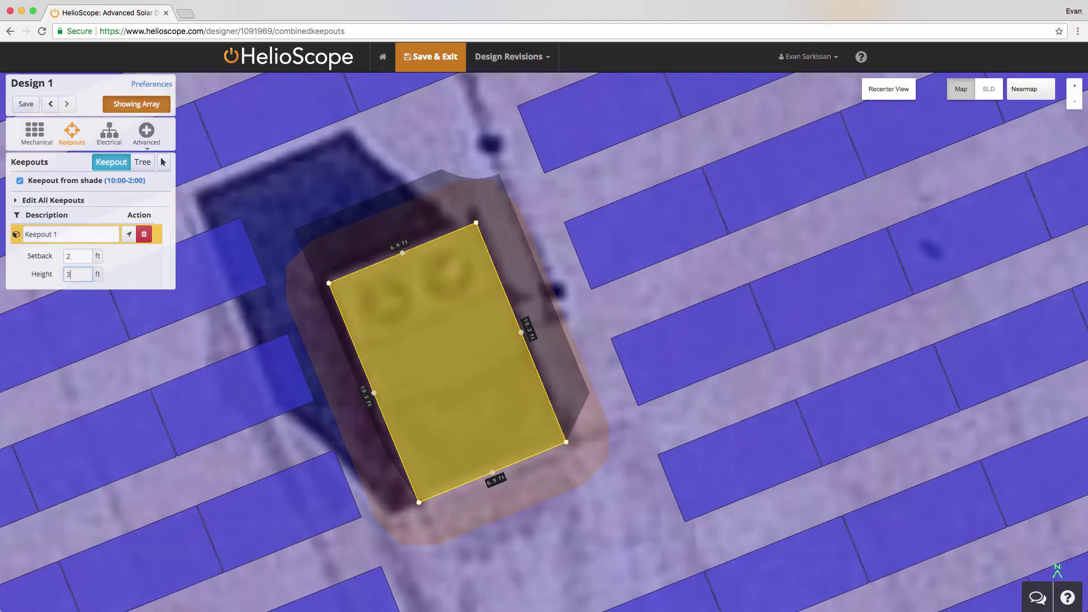
type("5")
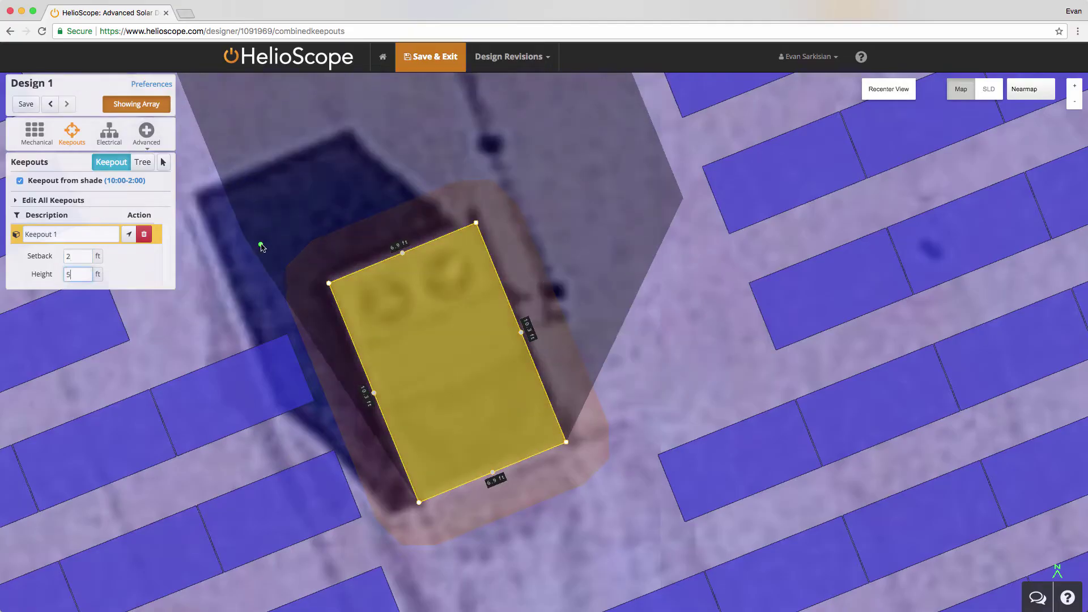
scroll(262, 247, "down", 2)
left_click_drag(315, 177, 377, 290)
scroll(376, 290, "down", 5)
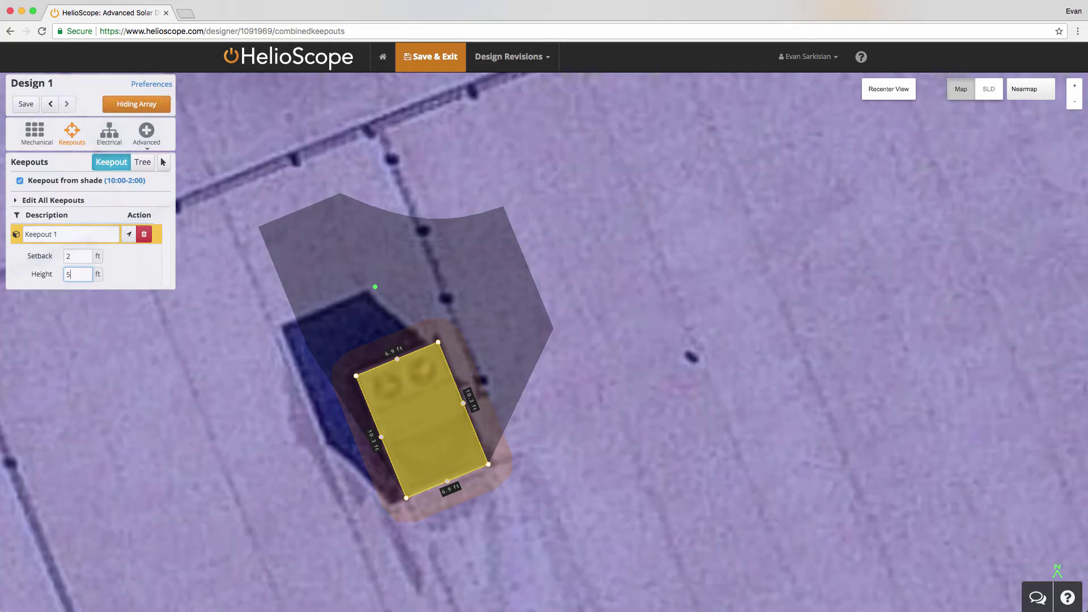
Step: Copy the HVAC keepout and paste copies onto the other rooftop units
key("Escape")
left_click(405, 455)
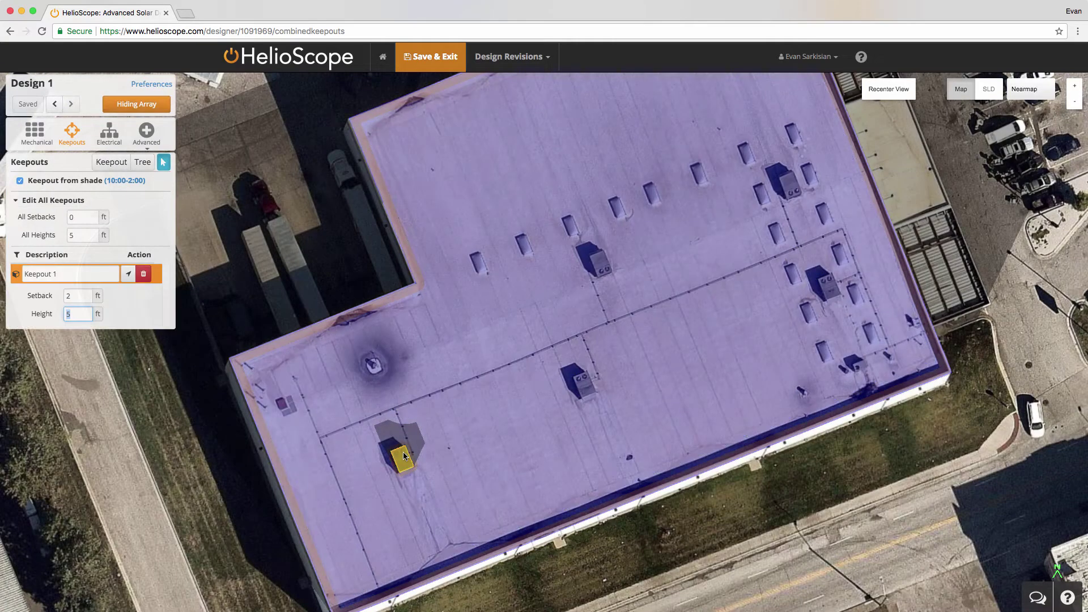
key("ctrl+c")
key("ctrl+v")
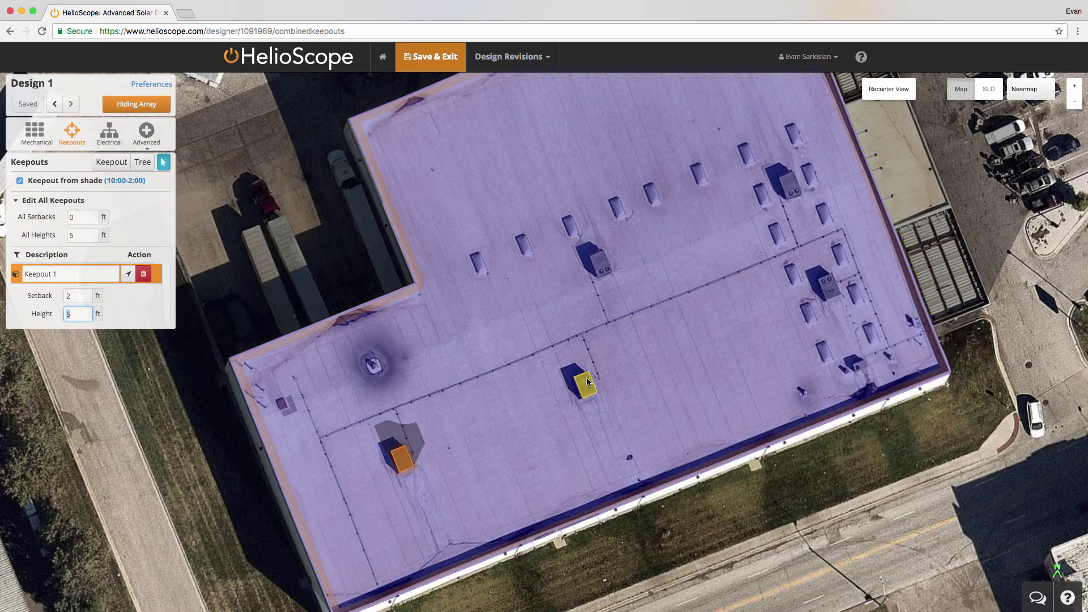
left_click(587, 383)
key("ctrl+v")
left_click(601, 285)
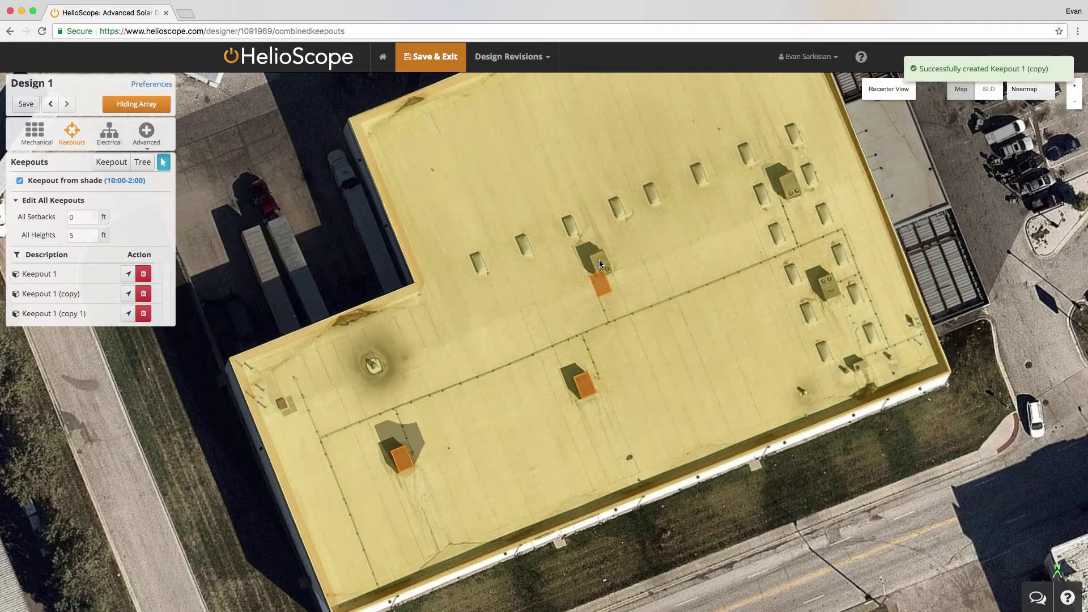
key("ctrl+v")
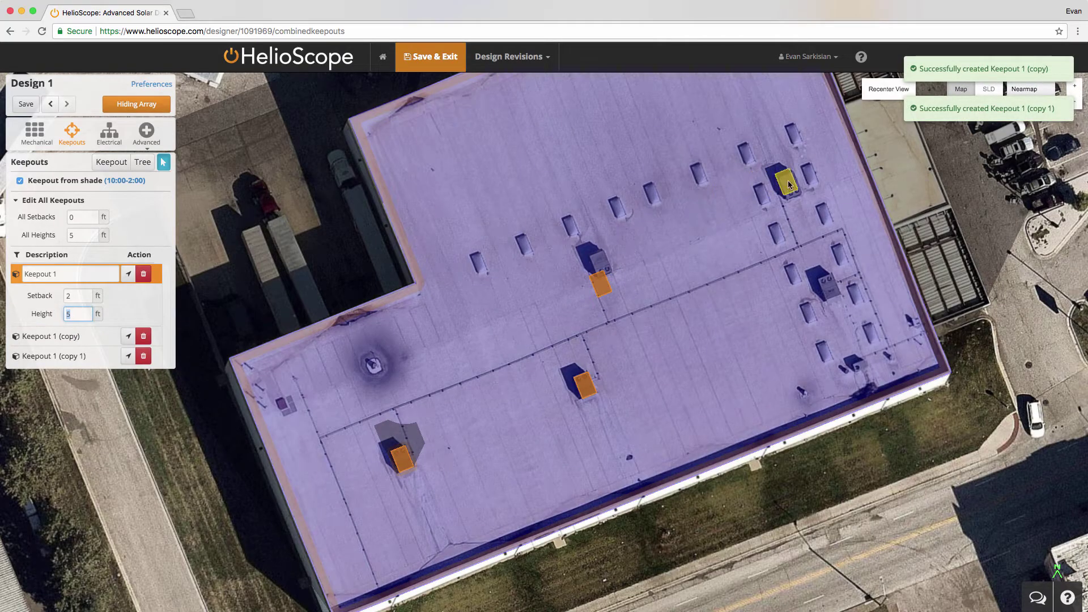
left_click(791, 187)
key("ctrl+v")
left_click(827, 286)
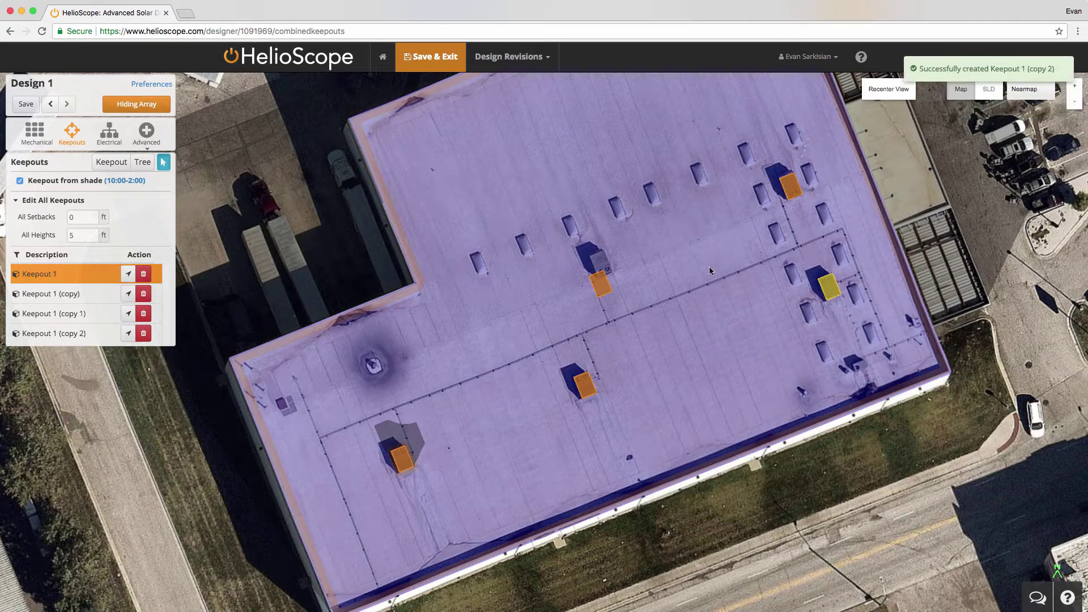
key("ctrl+v")
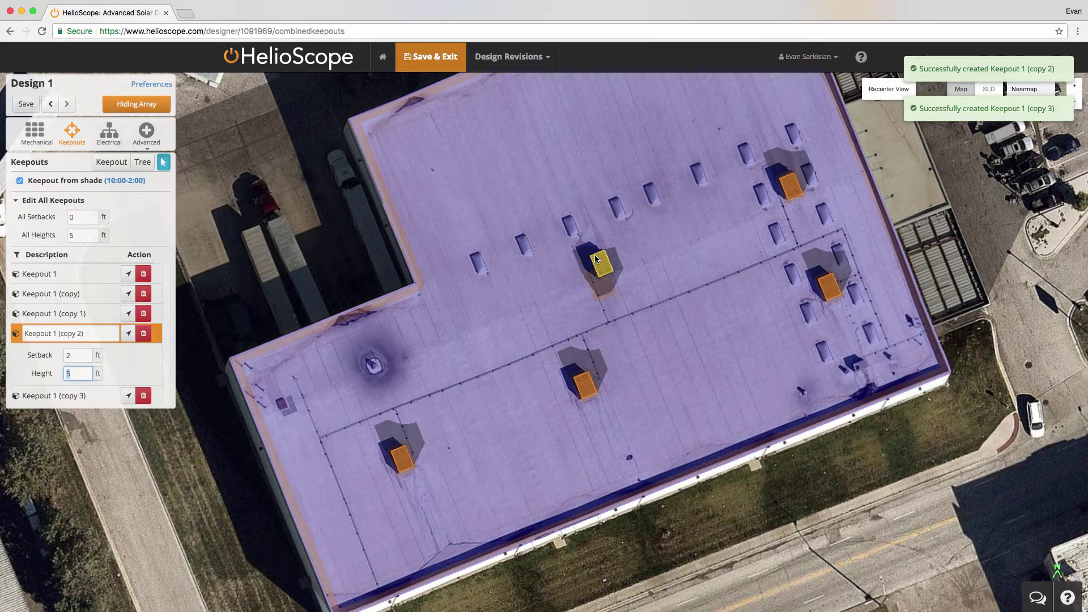
left_click(602, 264)
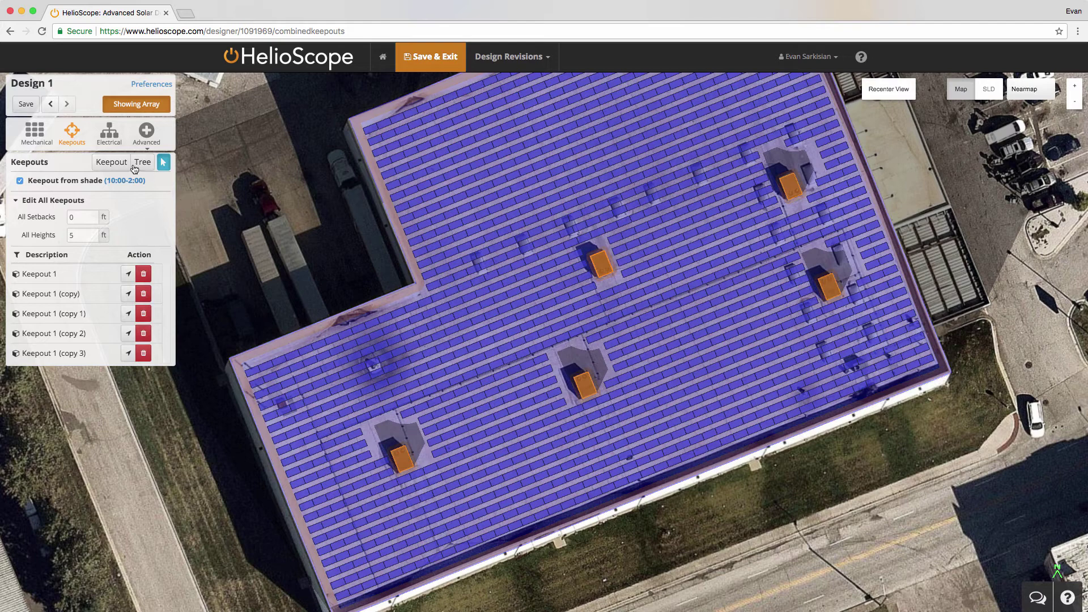
Step: Draw two crossing walkway line keepouts corner to corner and top to bottom, height 0
left_click(111, 162)
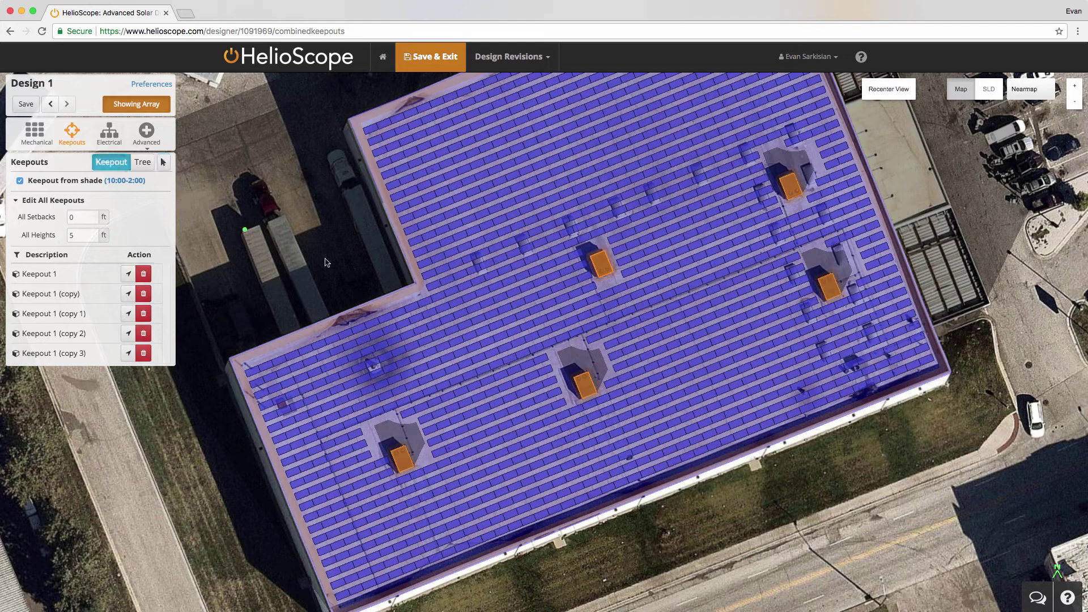
left_click(276, 453)
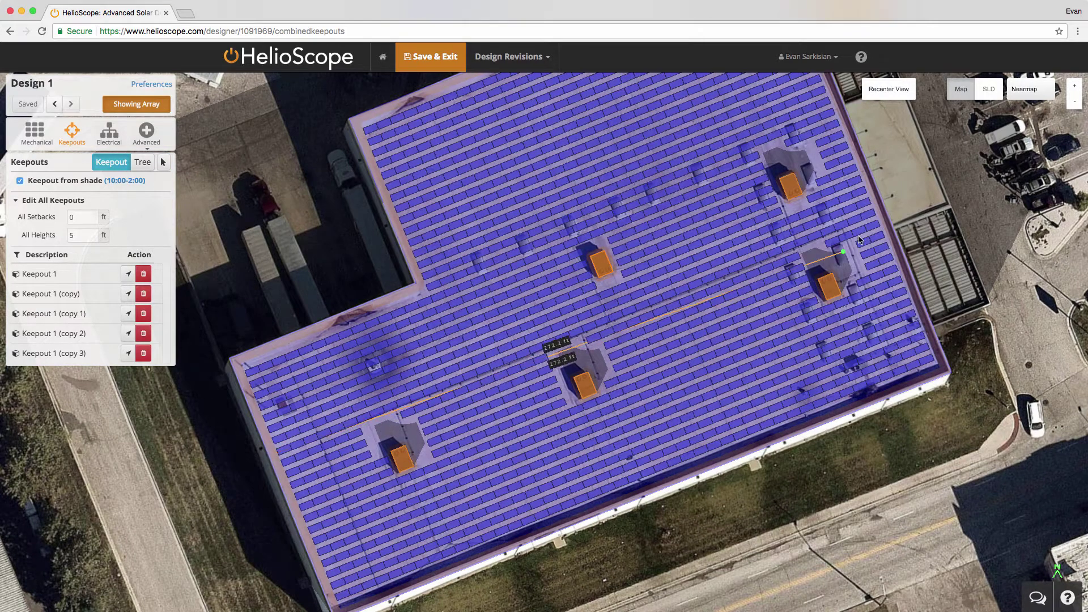
double_click(876, 213)
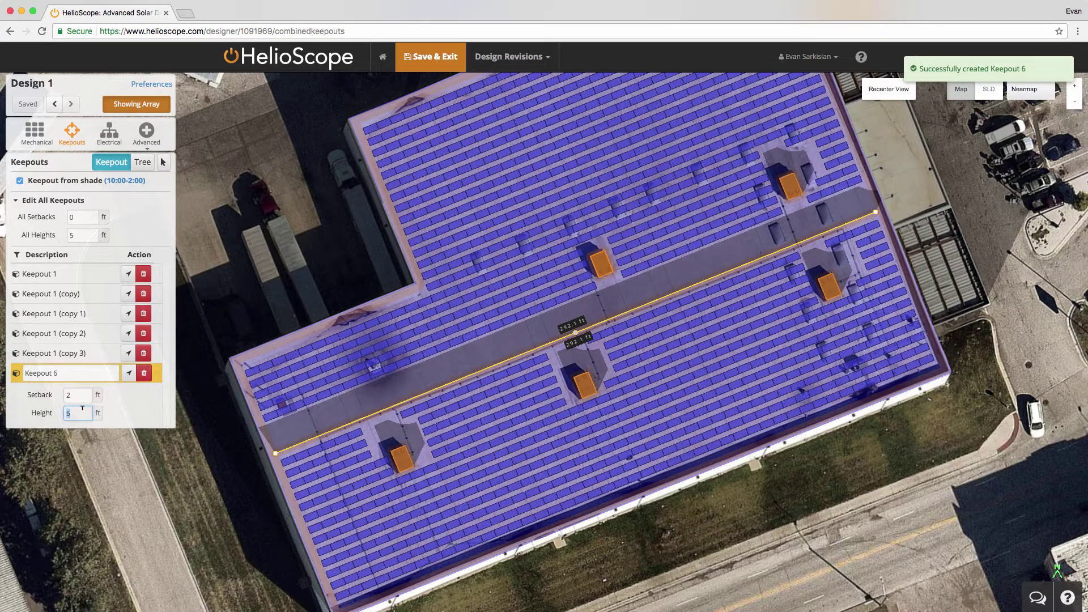
type("0")
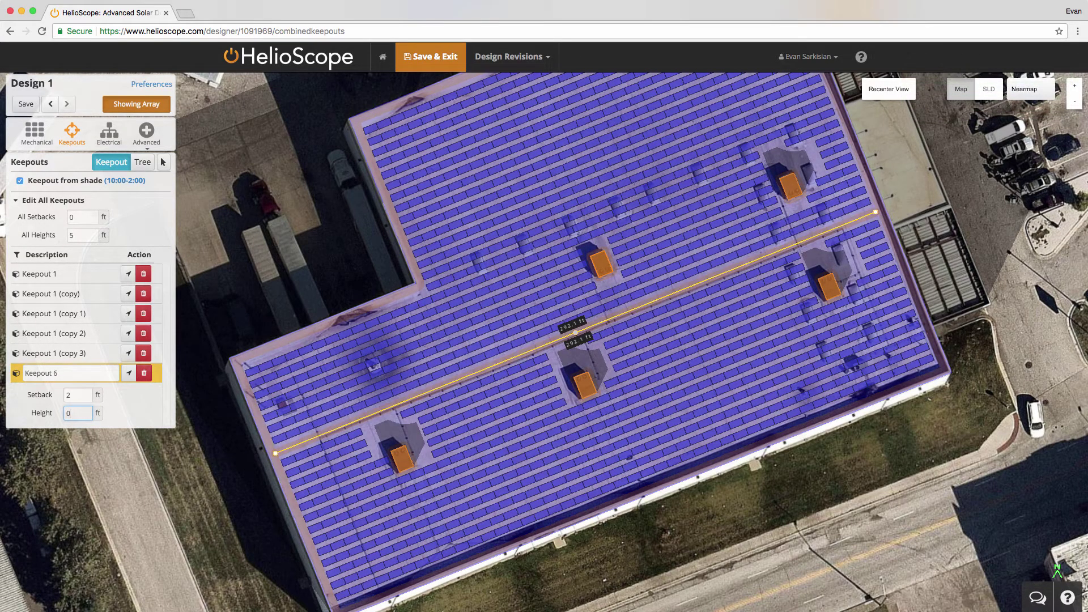
scroll(428, 416, "down", 3)
scroll(429, 358, "up", 2)
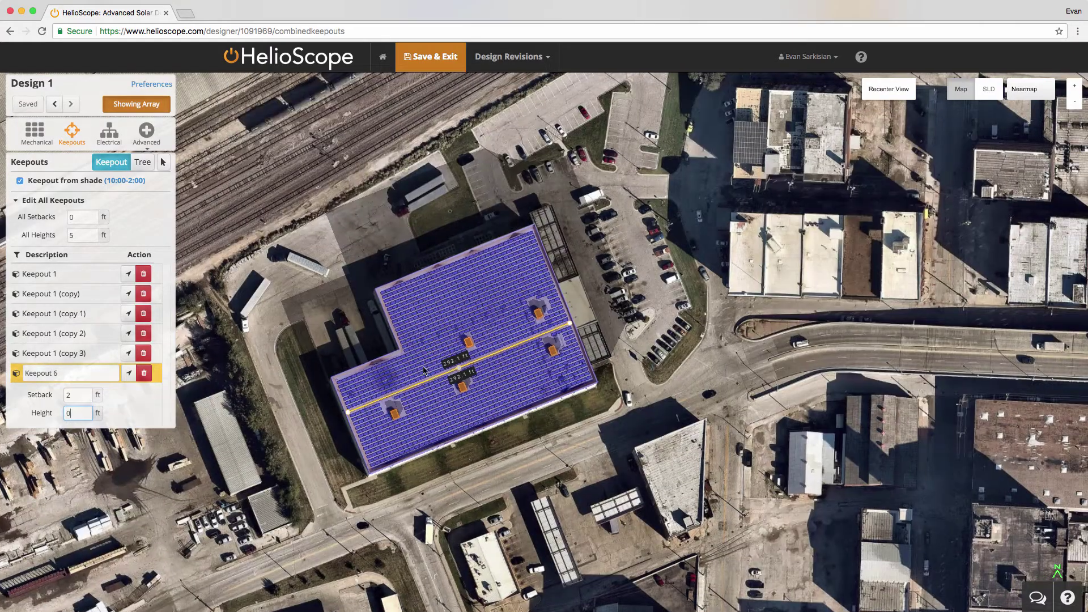
left_click(425, 221)
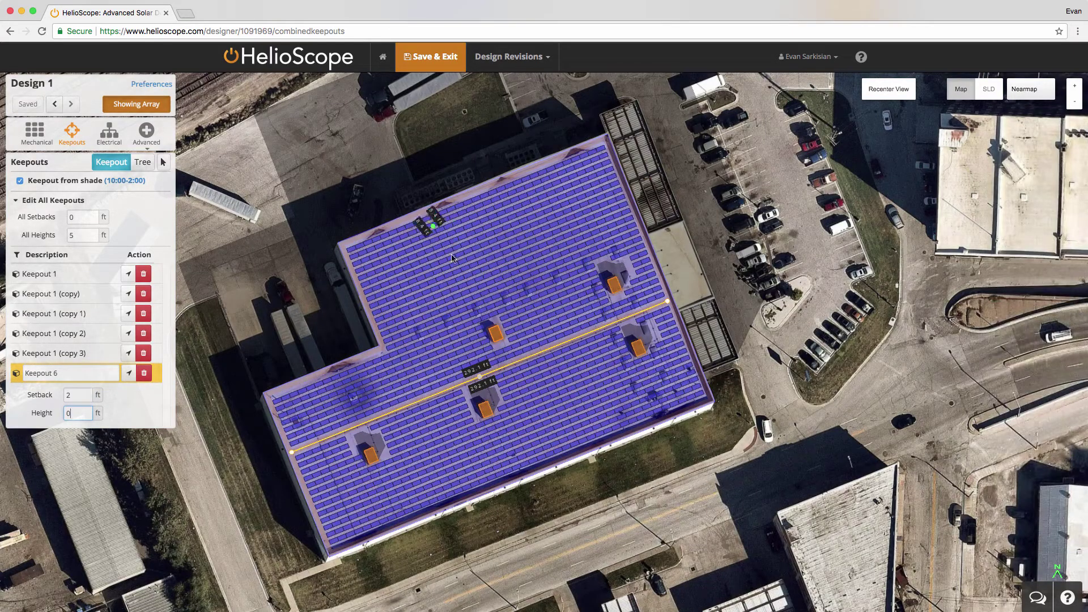
double_click(525, 469)
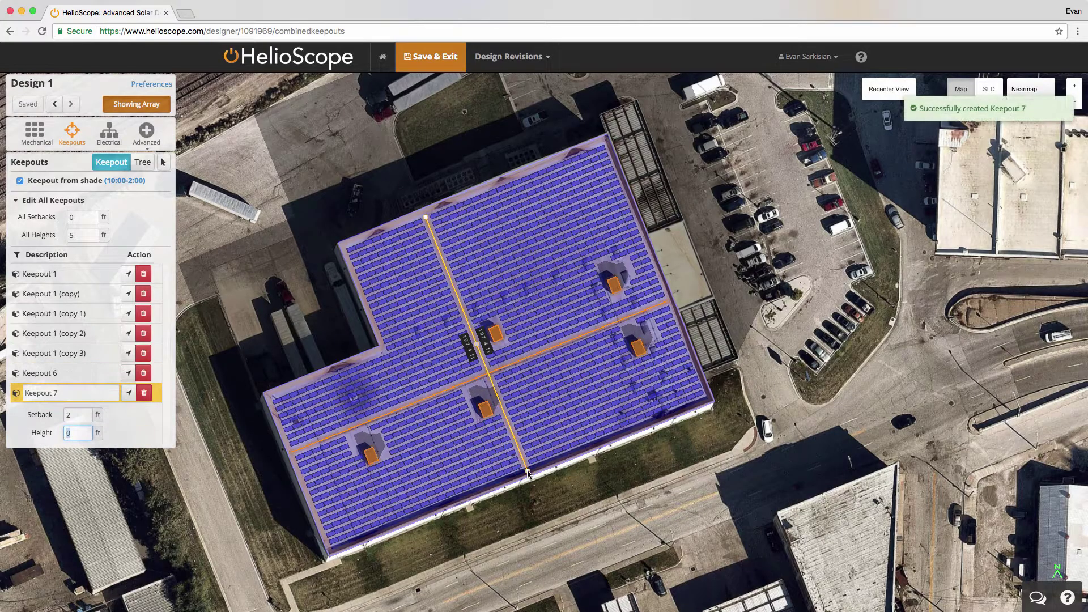
key("BackSpace")
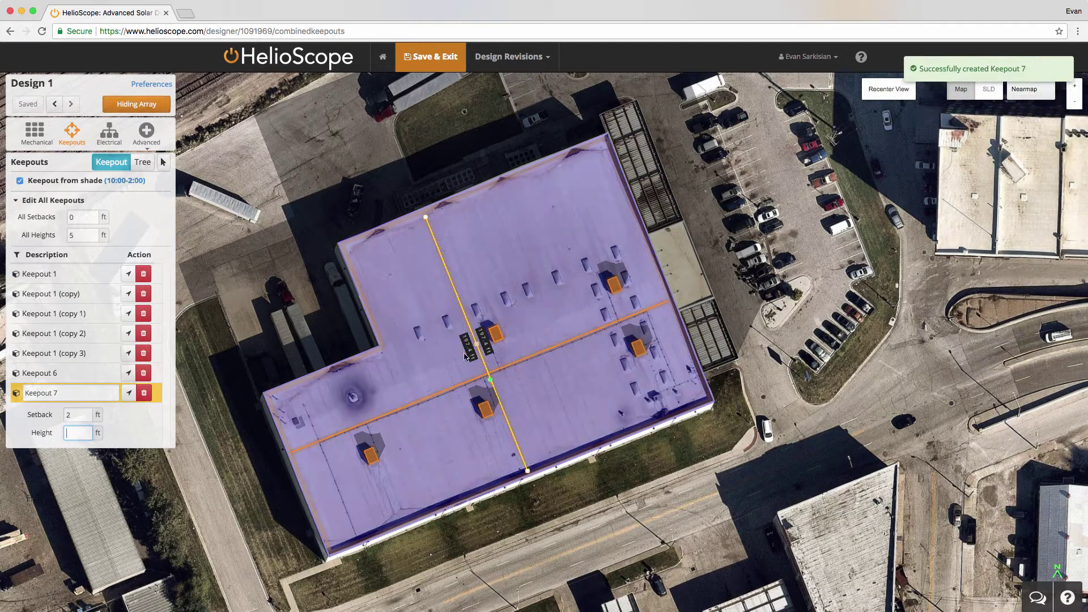
Step: Outline an L-shaped wiring zone keepout in the roof's right corner as Keepout 8
left_click(412, 332)
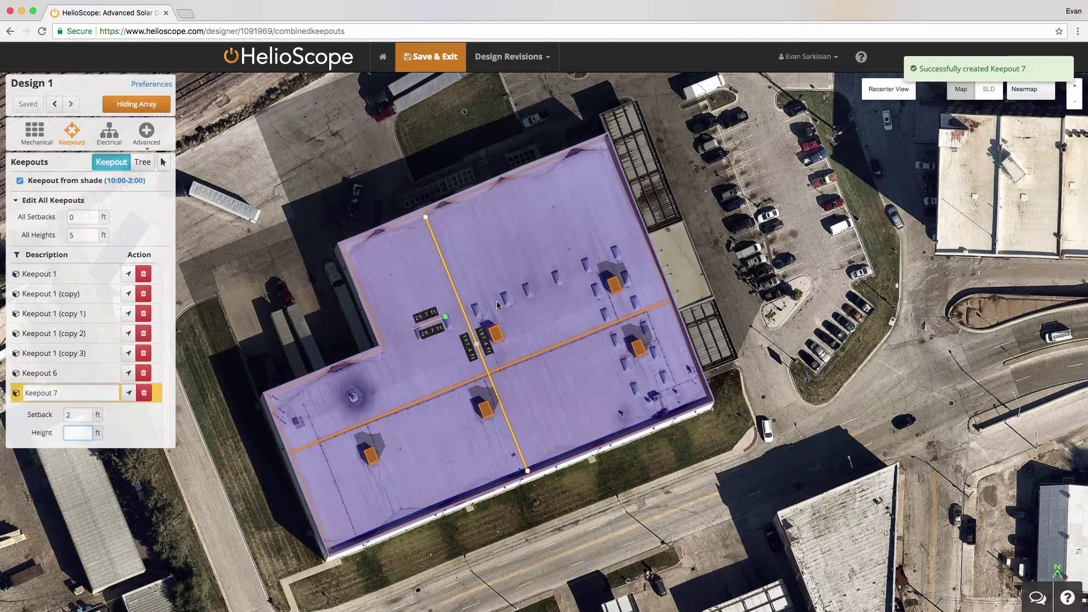
left_click(642, 241)
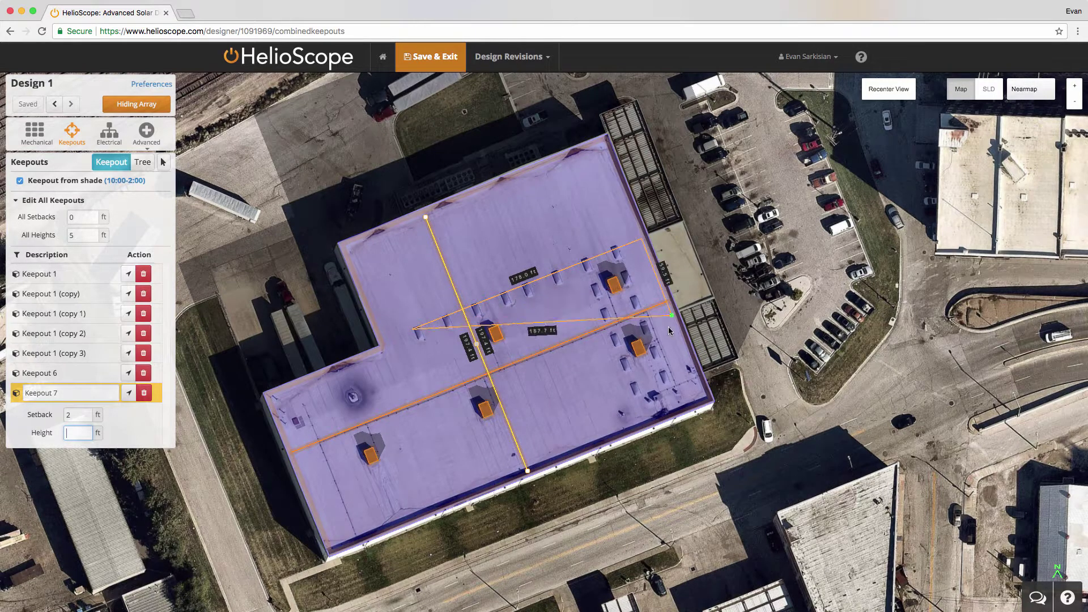
left_click(705, 400)
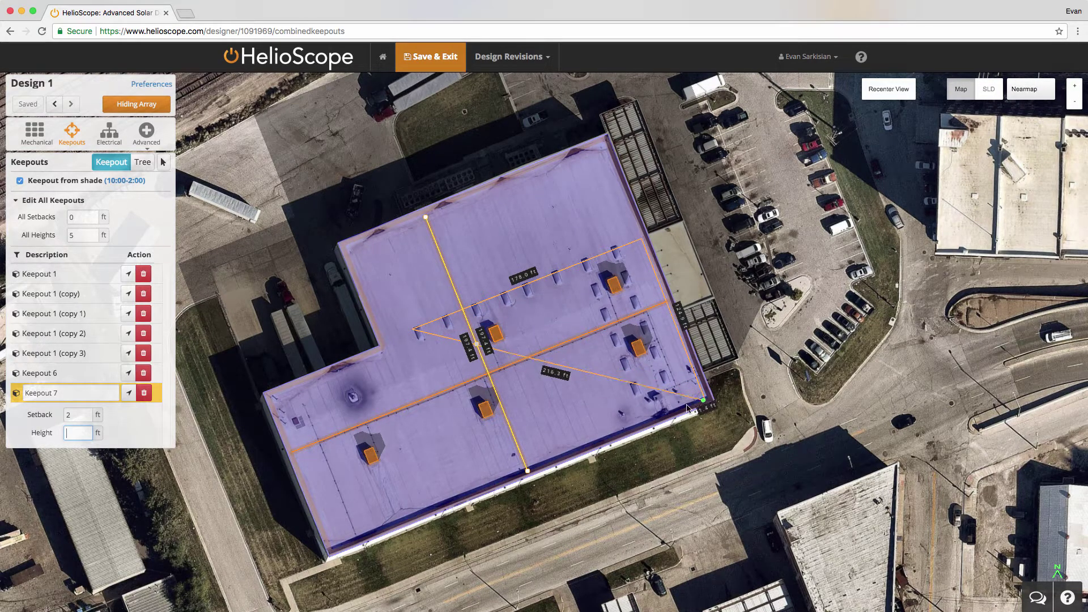
left_click(644, 422)
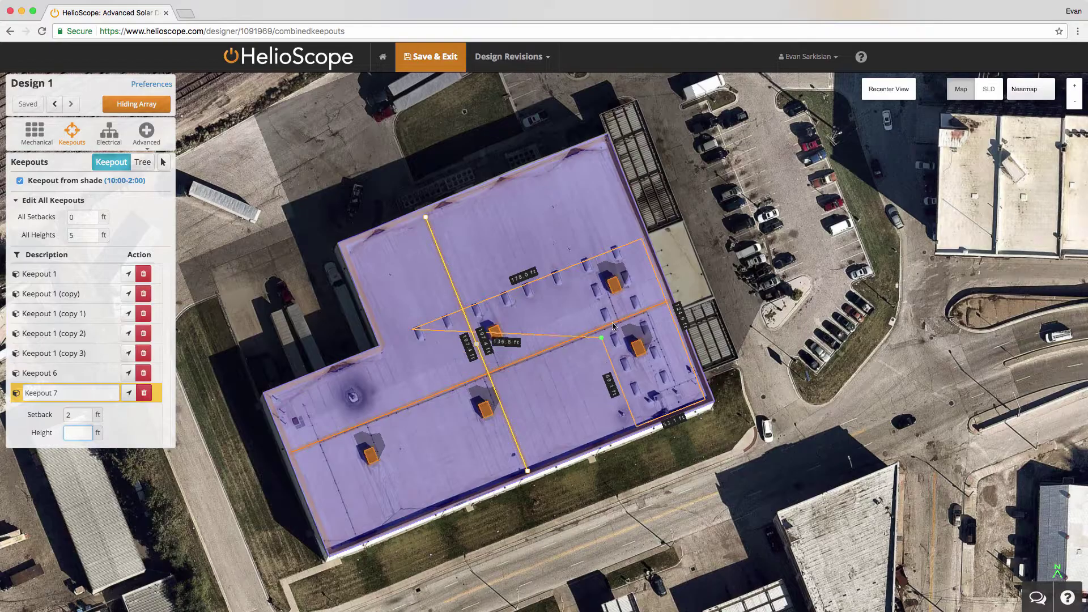
left_click(583, 277)
left_click(419, 340)
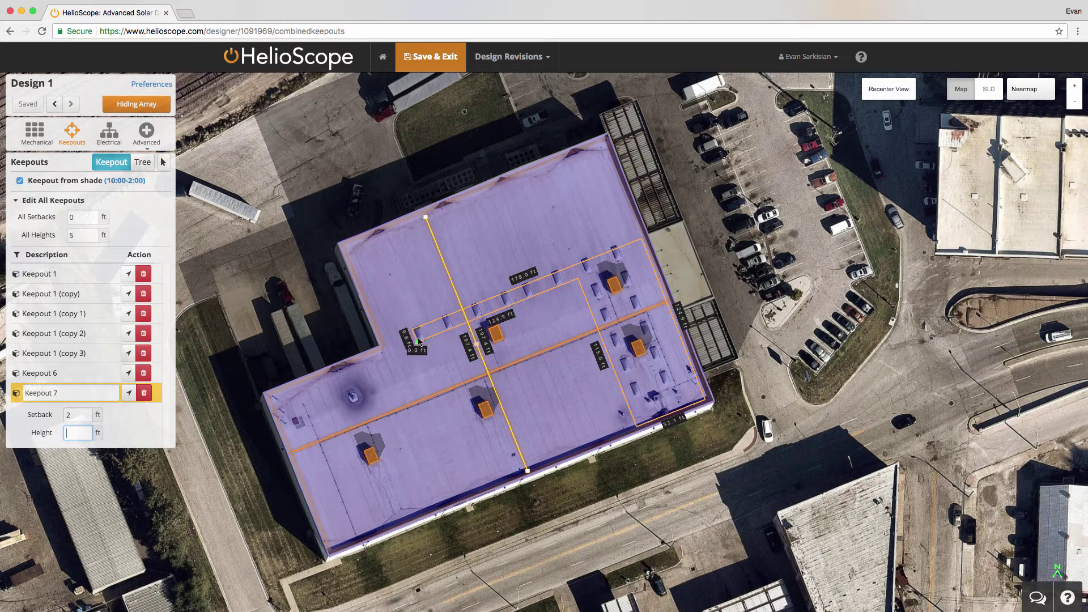
left_click(414, 329)
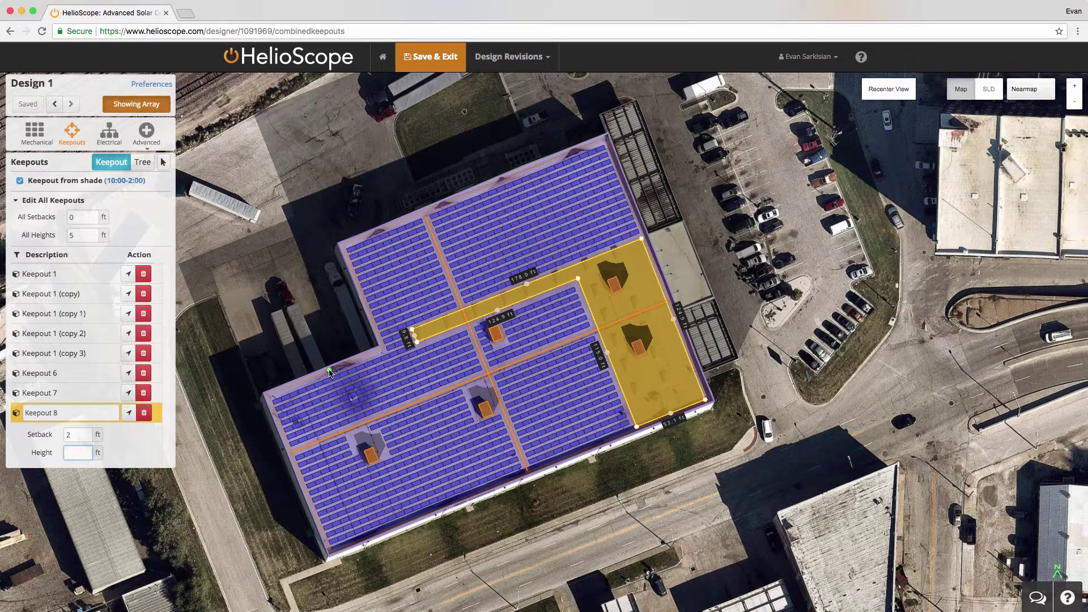
Step: Turn off 'Keepout from shade' and bring up Module Shading Optimization
left_click(20, 183)
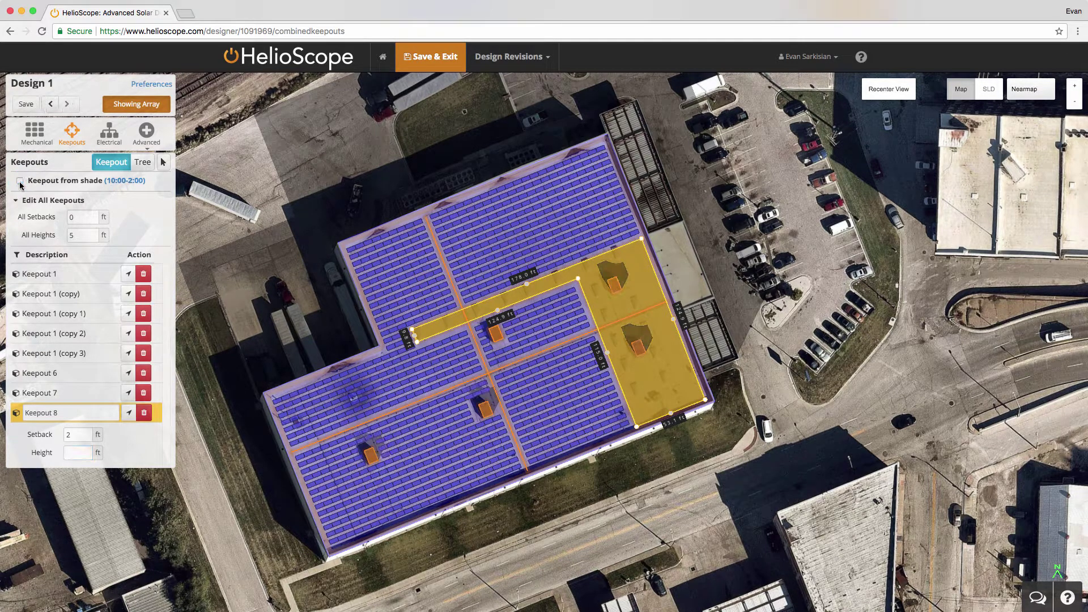
left_click(146, 132)
left_click(165, 148)
Step: Calculate shading, set the cutoff to 5%, and remove the 12 shaded modules
left_click(132, 274)
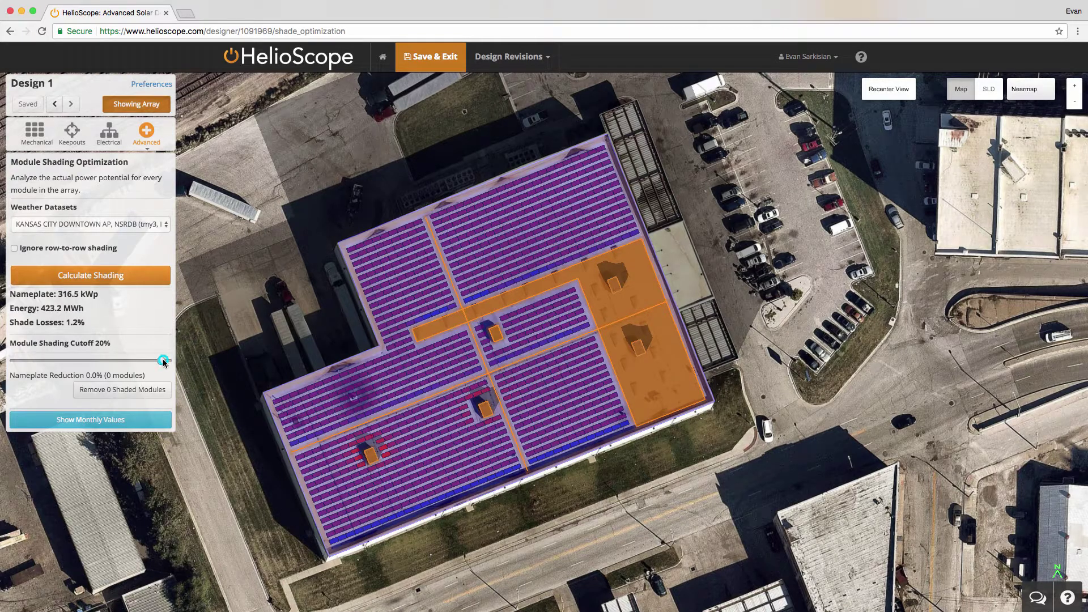
left_click_drag(163, 360, 56, 365)
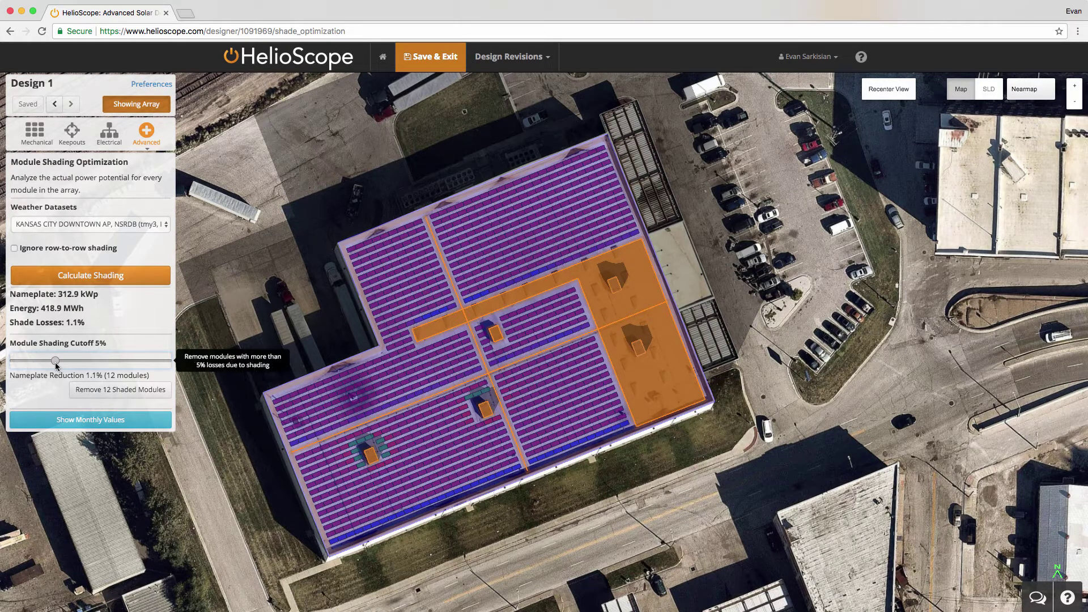
left_click(106, 390)
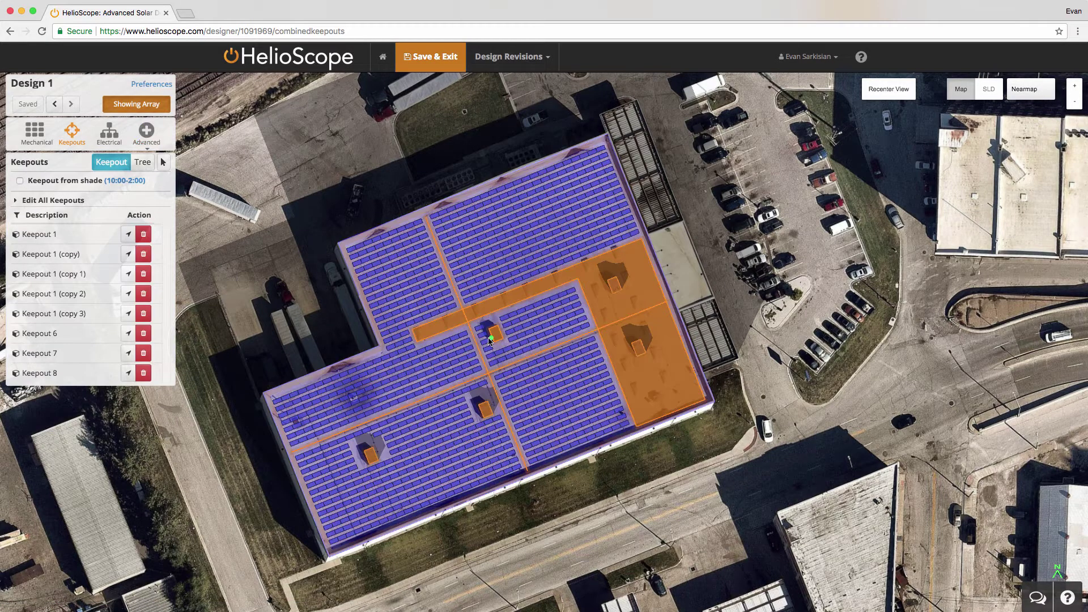
scroll(489, 340, "up", 3)
Step: Delete the module beside the obstruction and give the wiring zone SMA Sunny Tripower 24000TL-US inverters
left_click(465, 321)
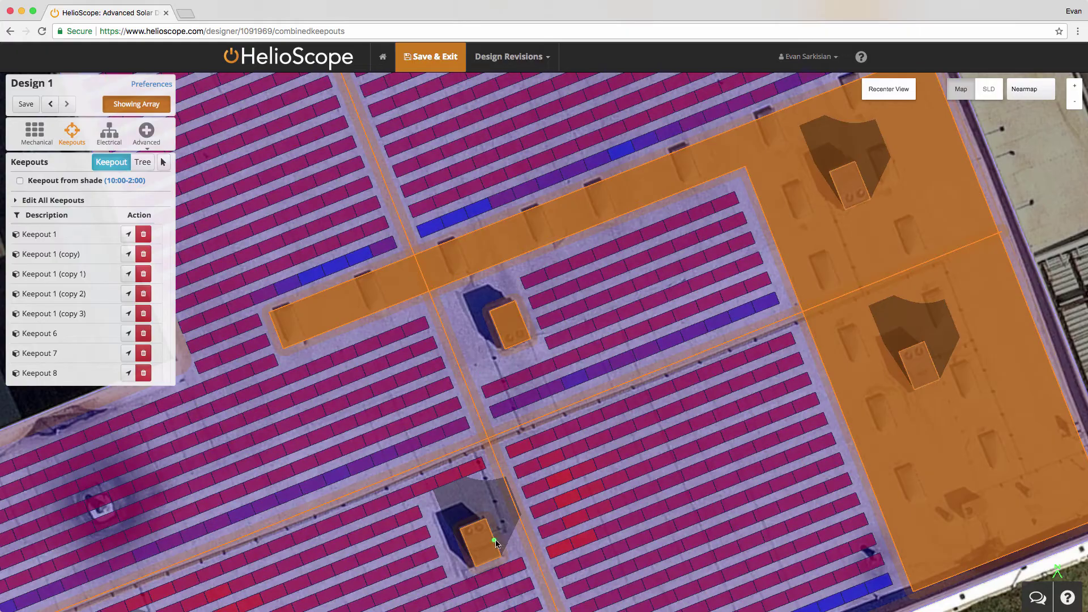
left_click(109, 133)
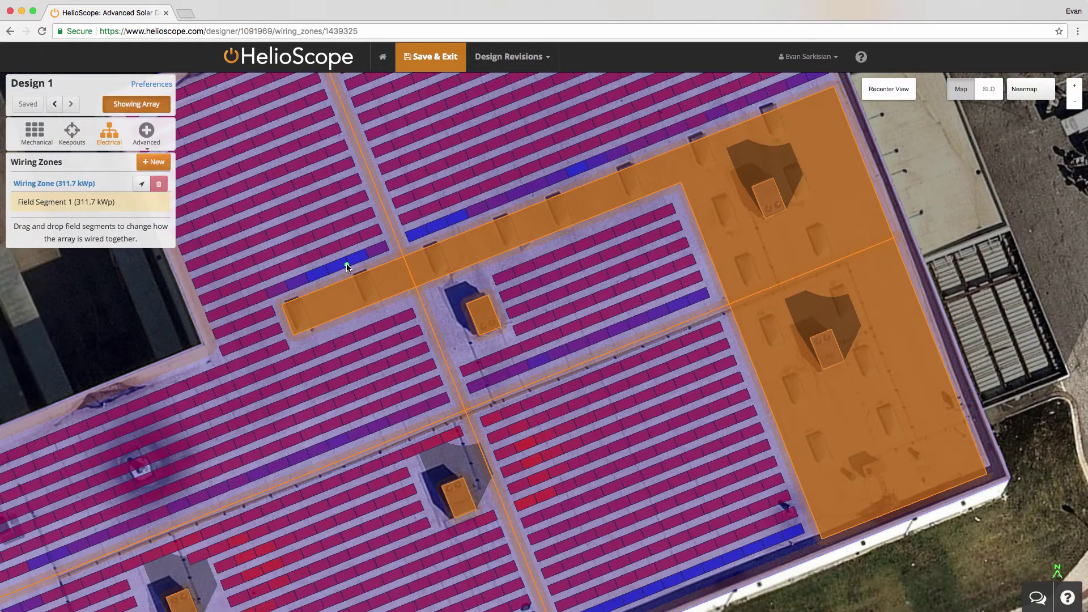
left_click(346, 266)
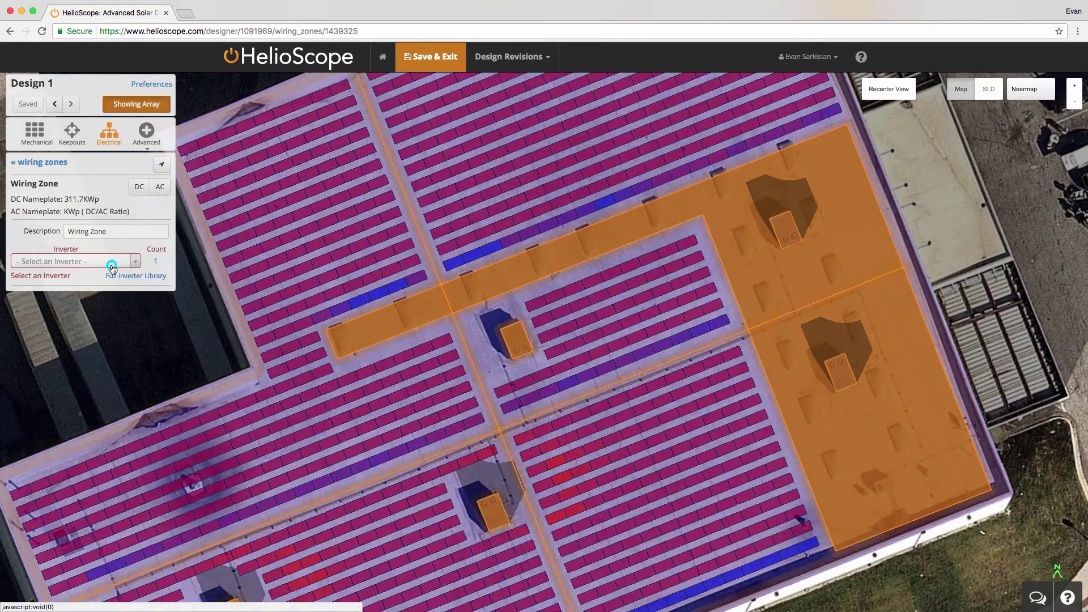
left_click(106, 261)
left_click(70, 363)
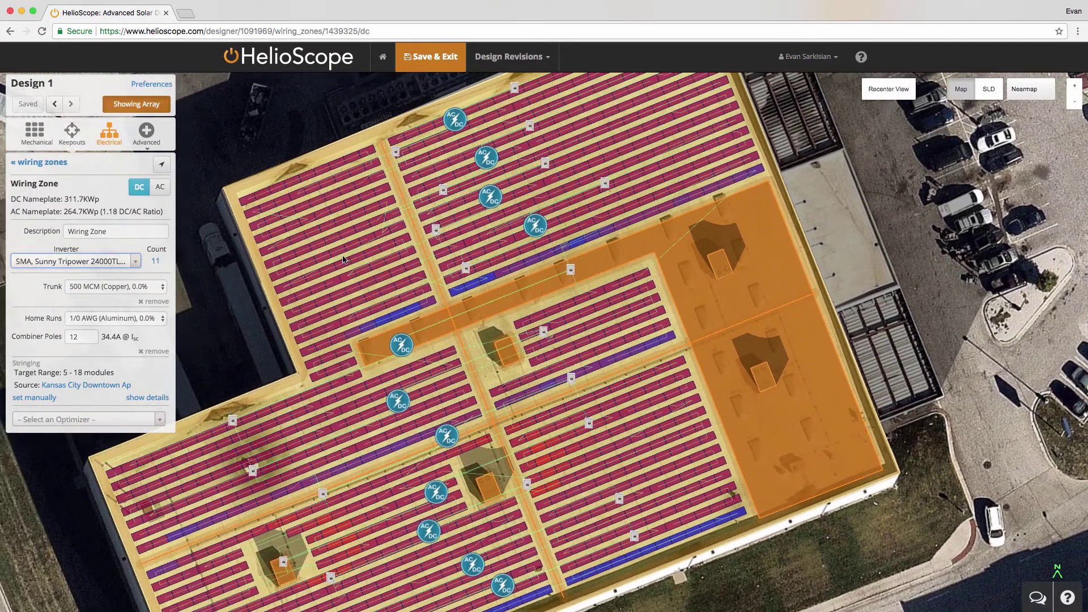
Step: Move an inverter to a new roof spot and display the single-line diagram
scroll(345, 258, "down", 2)
left_click_drag(466, 188, 404, 235)
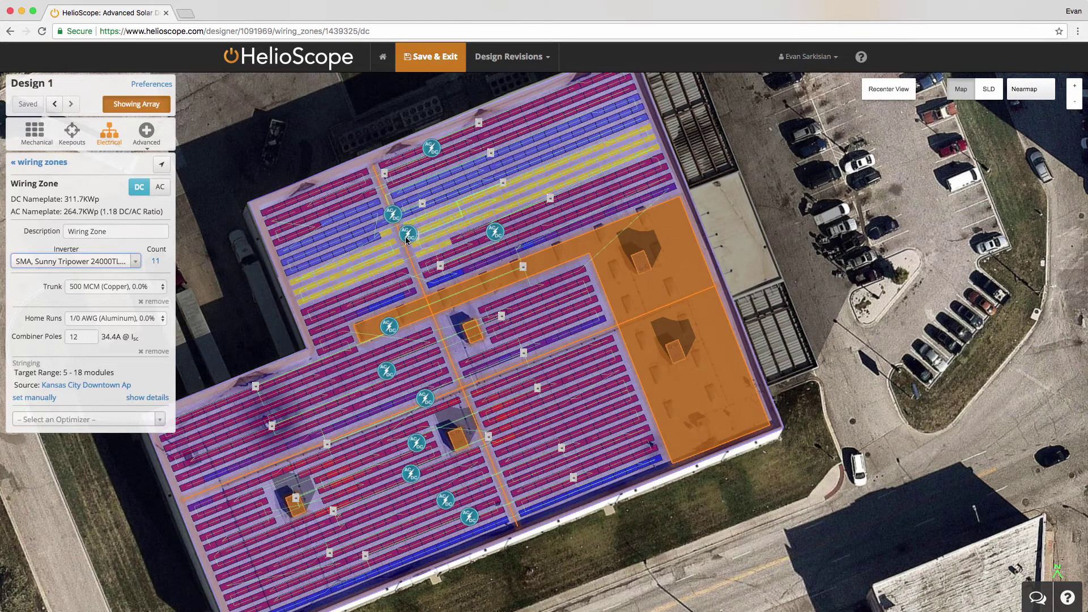
left_click(983, 95)
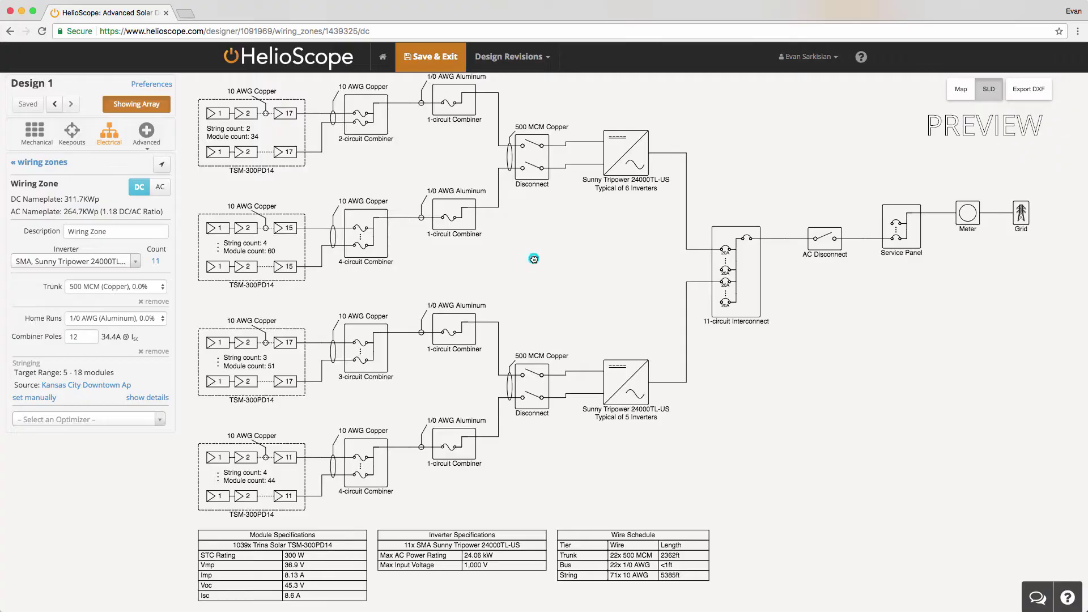
left_click_drag(534, 258, 541, 265)
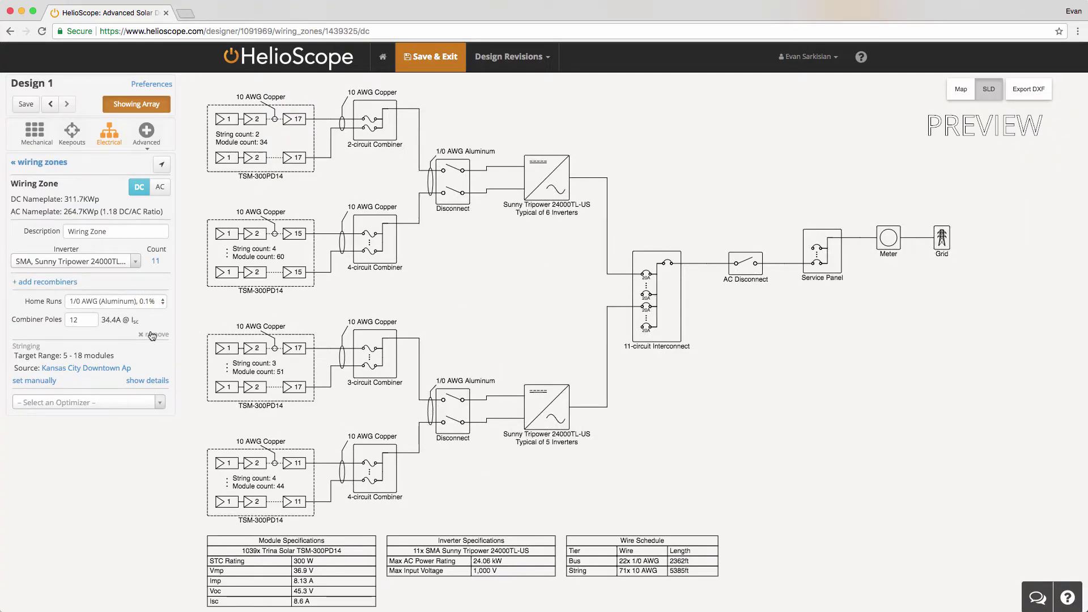
Step: Drop the combiners from the wiring, add them back, and save the design
left_click(152, 334)
left_click(46, 282)
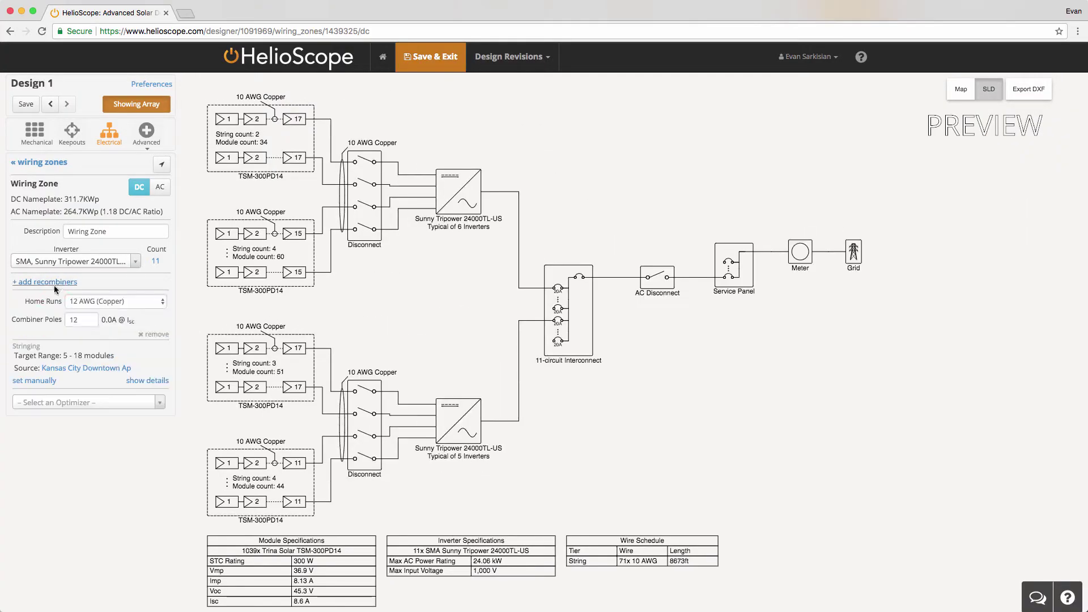
mouse_move(84, 371)
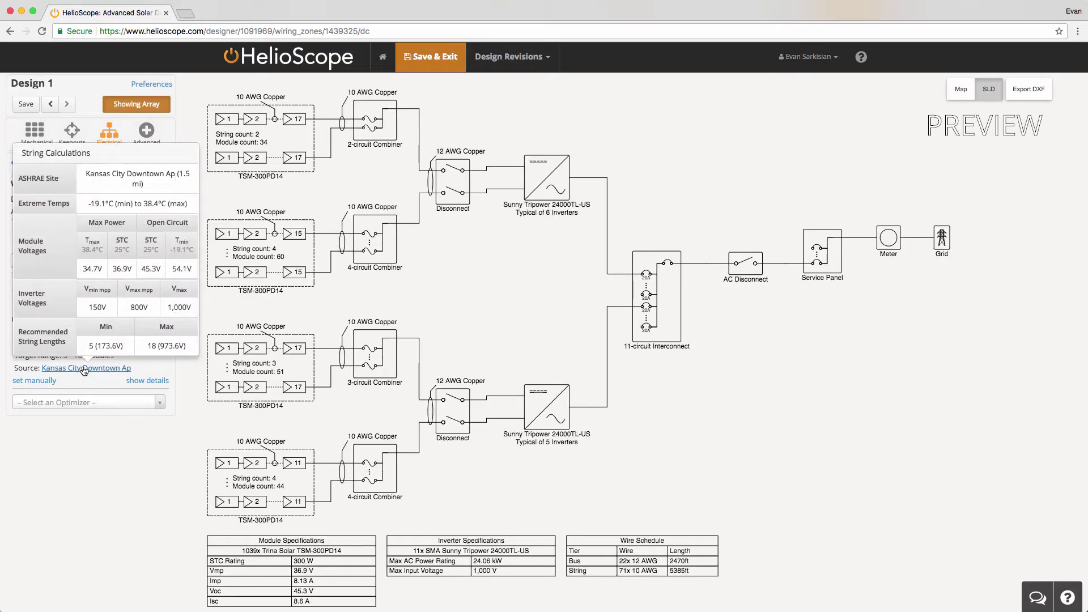
left_click(422, 59)
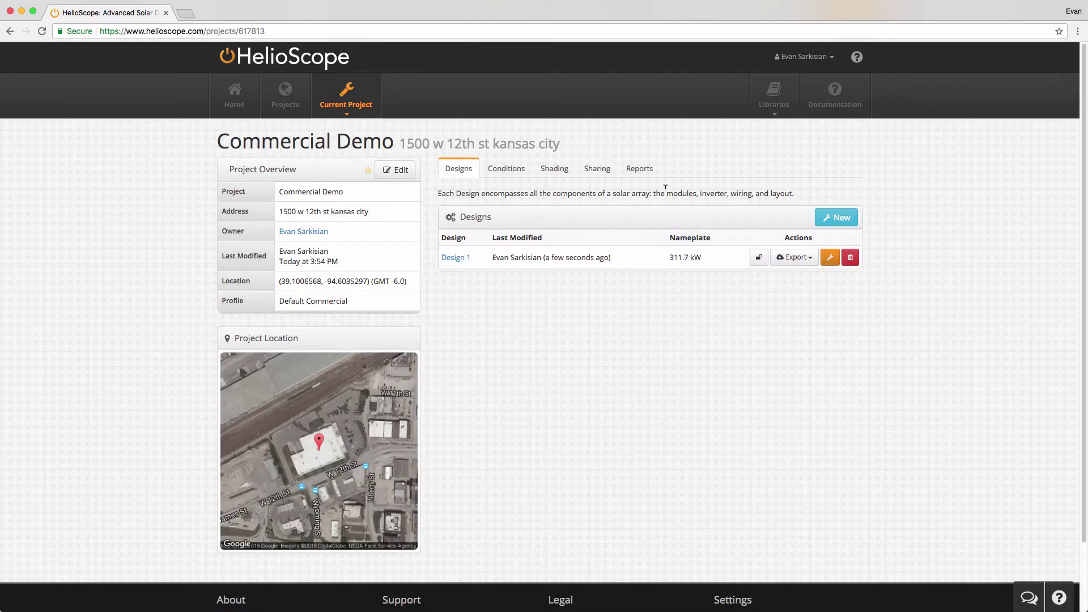
Step: Export Design 1 as DXF and open helioscope_design_1091969.dxf from the downloads folder
left_click(787, 256)
left_click(782, 267)
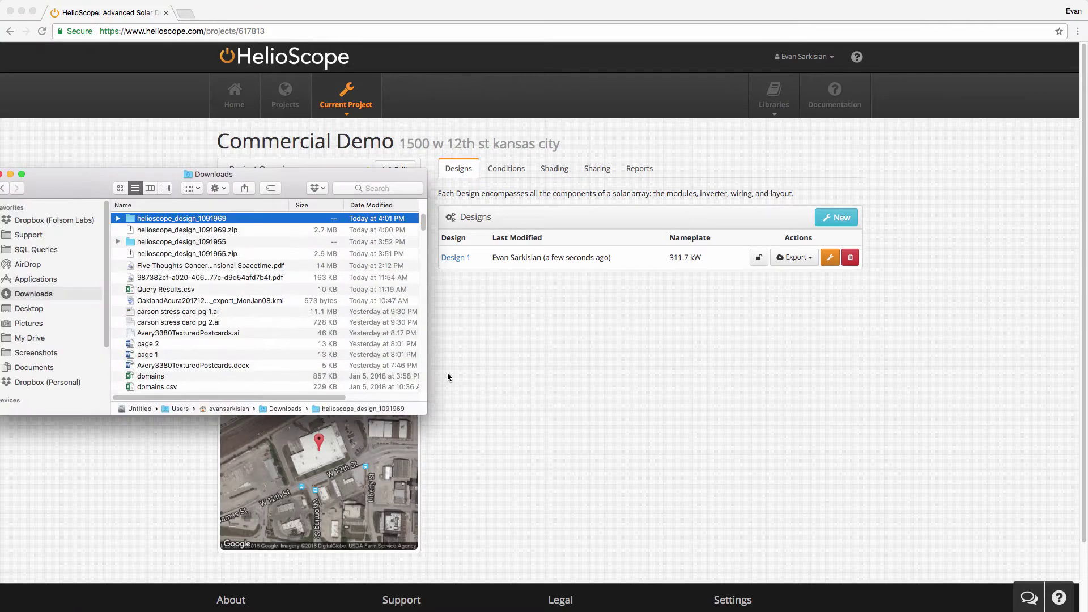
double_click(178, 221)
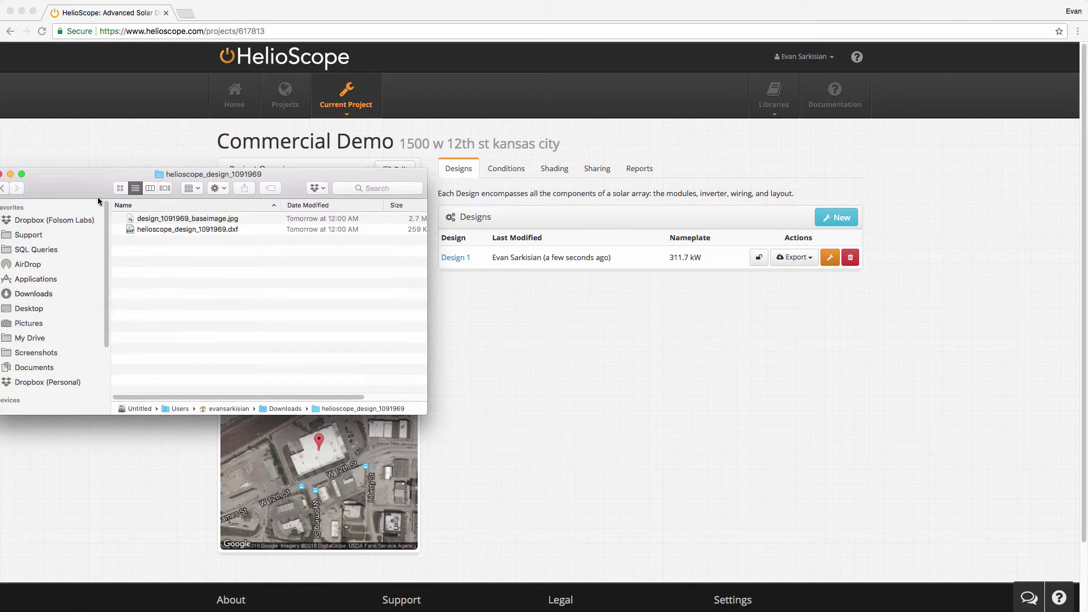
double_click(165, 230)
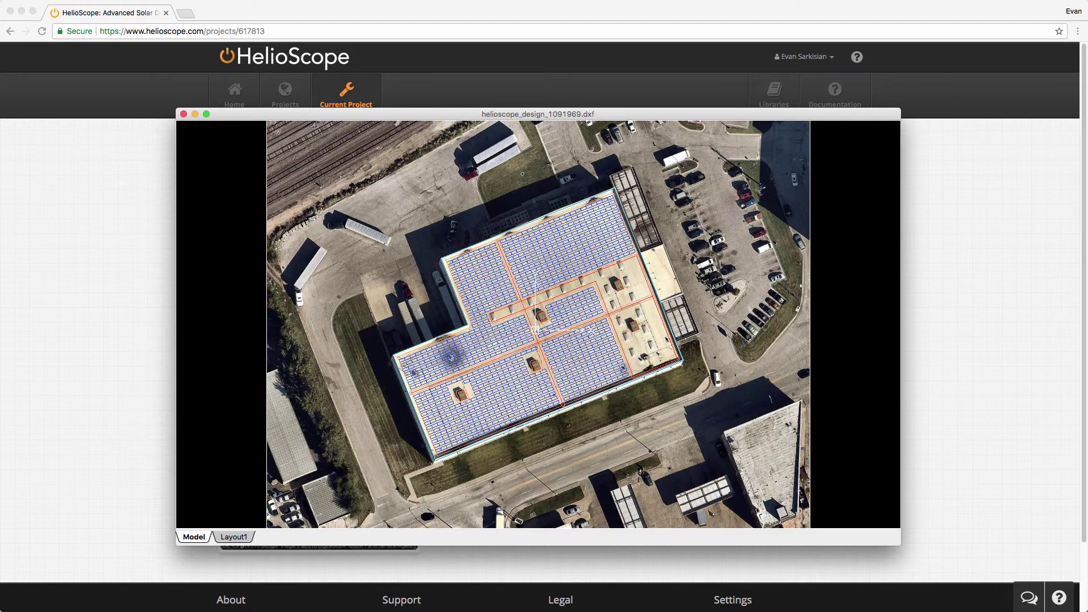
Step: Hide the Imagery layer and orbit the roof wireframe into a tilted 3D view
left_click(336, 233)
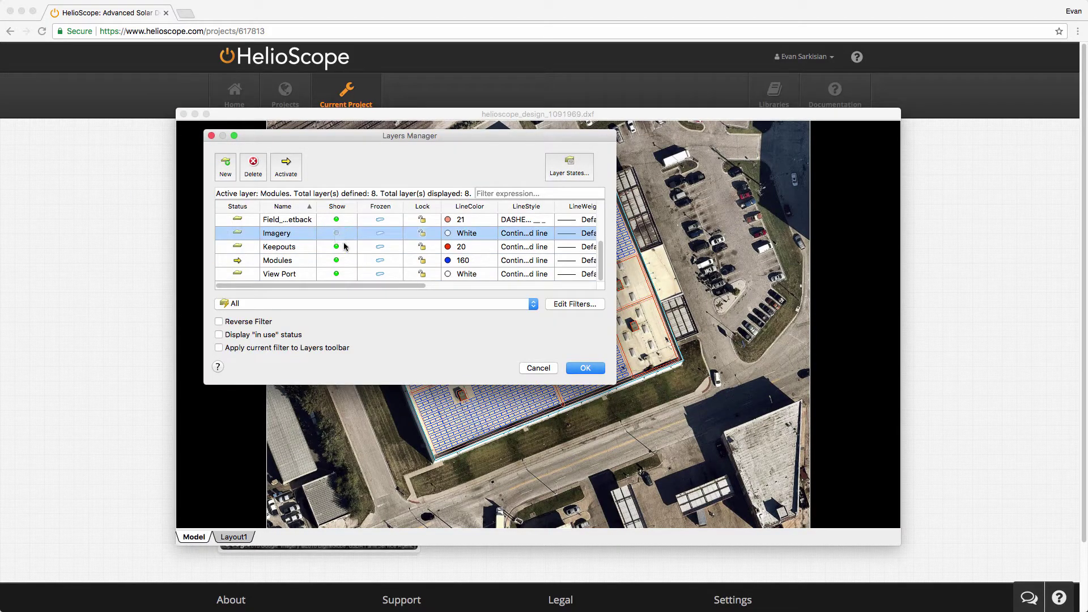
left_click(584, 367)
left_click_drag(514, 422, 512, 214)
scroll(513, 320, "up", 6)
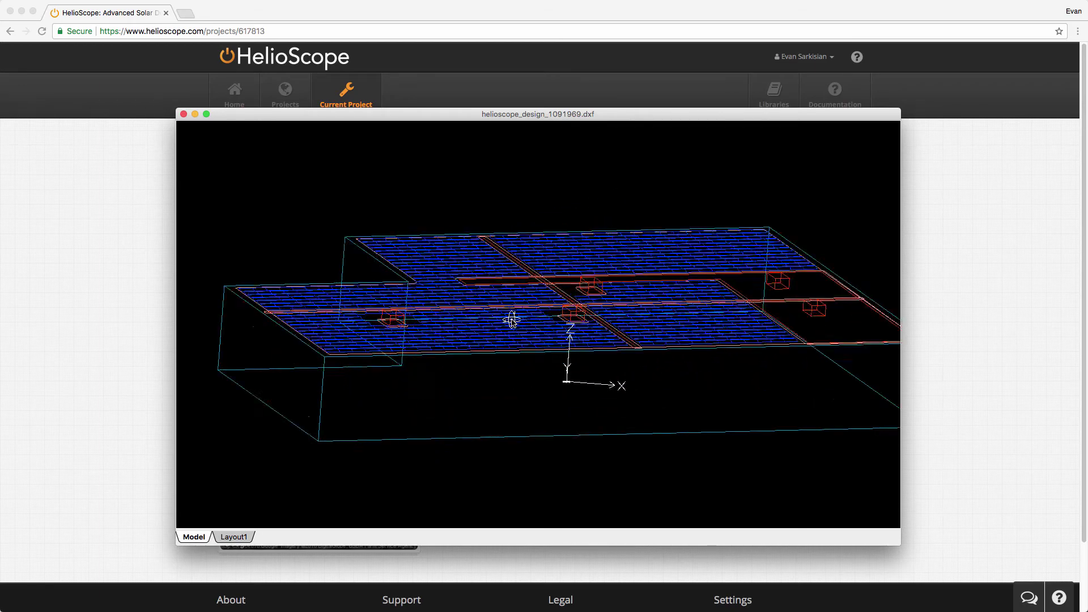
Step: Zoom in on the roof wireframe, then close the DXF drawing
scroll(513, 321, "up", 4)
scroll(387, 371, "up", 2)
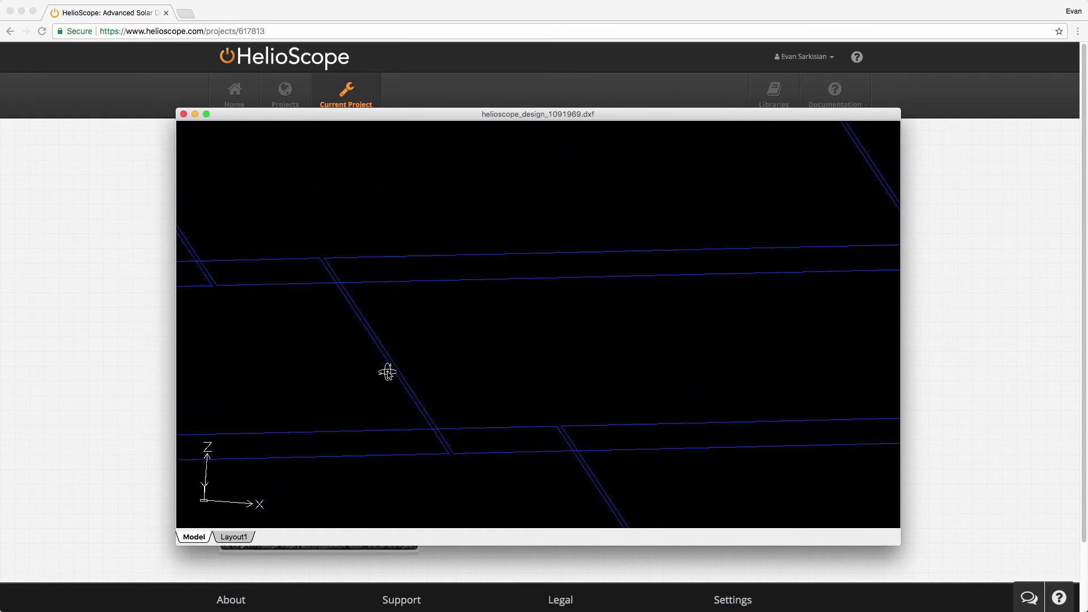
key("super+w")
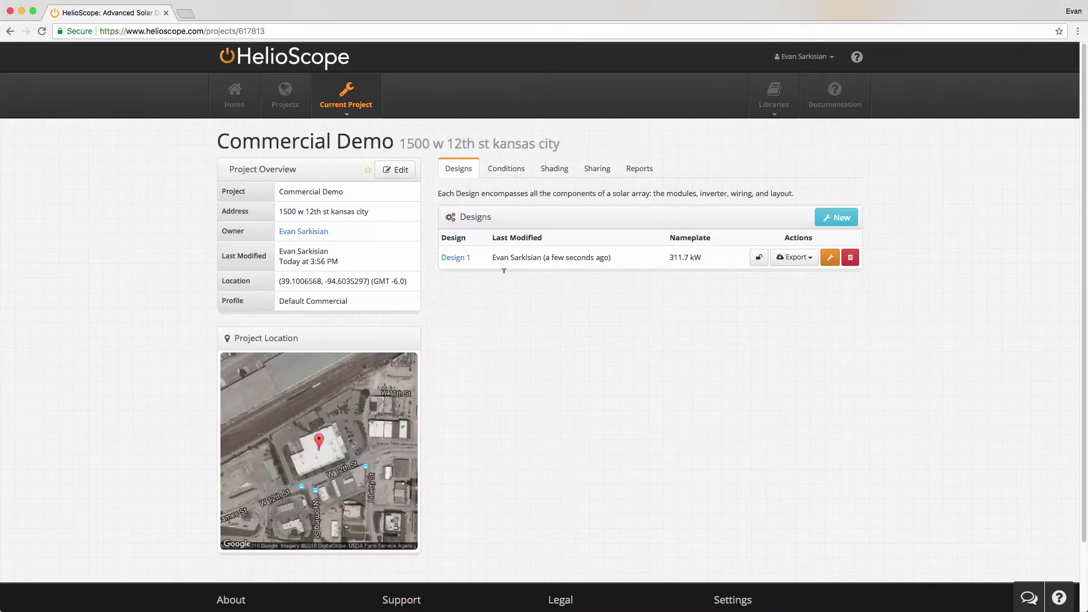
Step: Simulate Condition Set 1 for Design 1 and open its 401.6 MWh production report
left_click(624, 179)
left_click(735, 263)
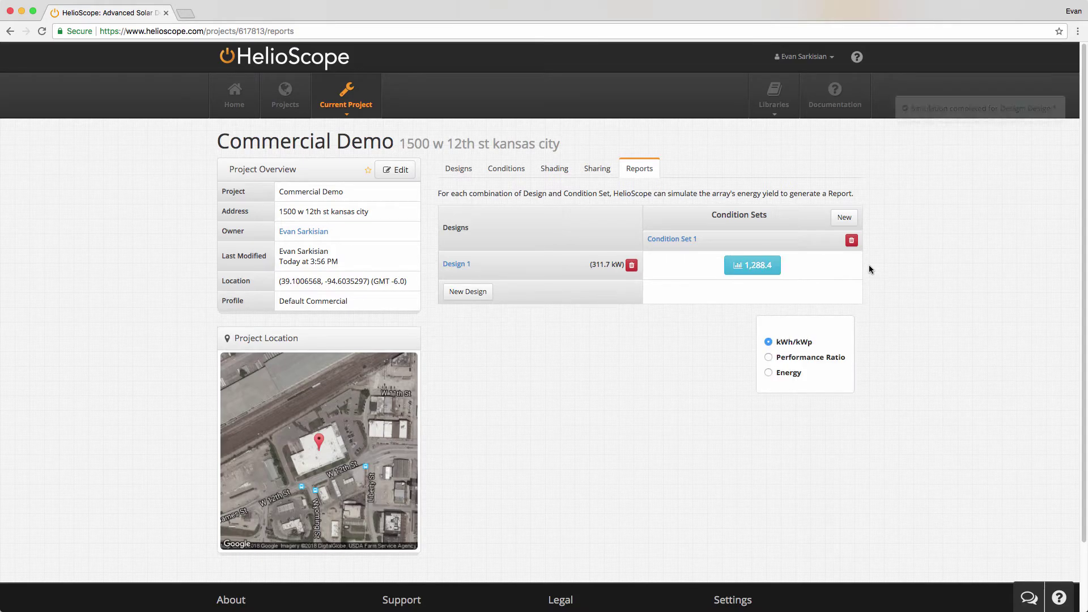
left_click(792, 372)
left_click(762, 272)
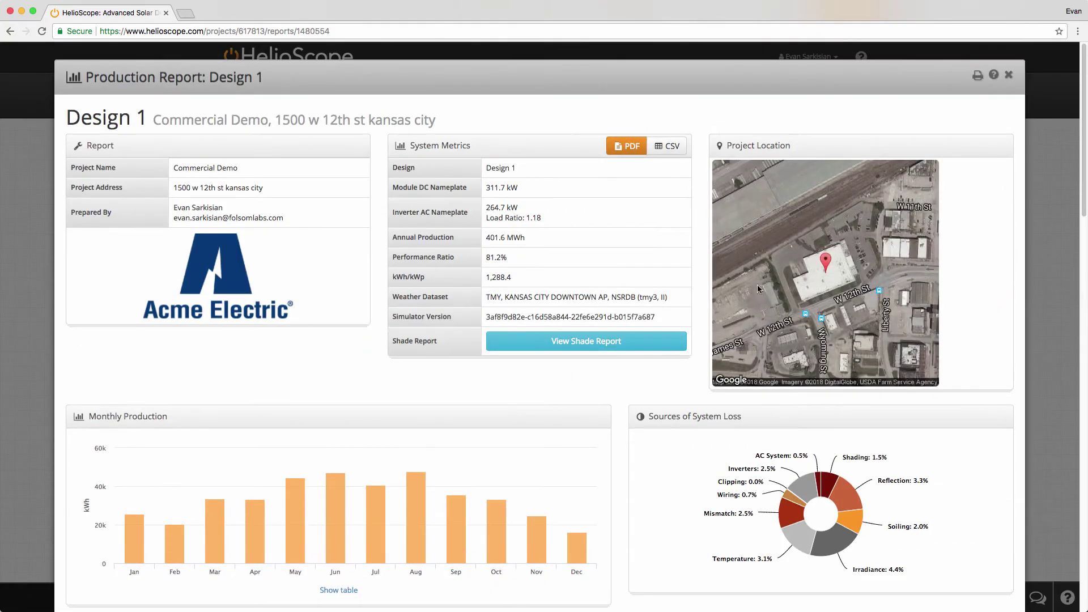
Step: Scroll through the Design 1 production report, toggle a layout image layer, then close the report
scroll(729, 356, "down", 15)
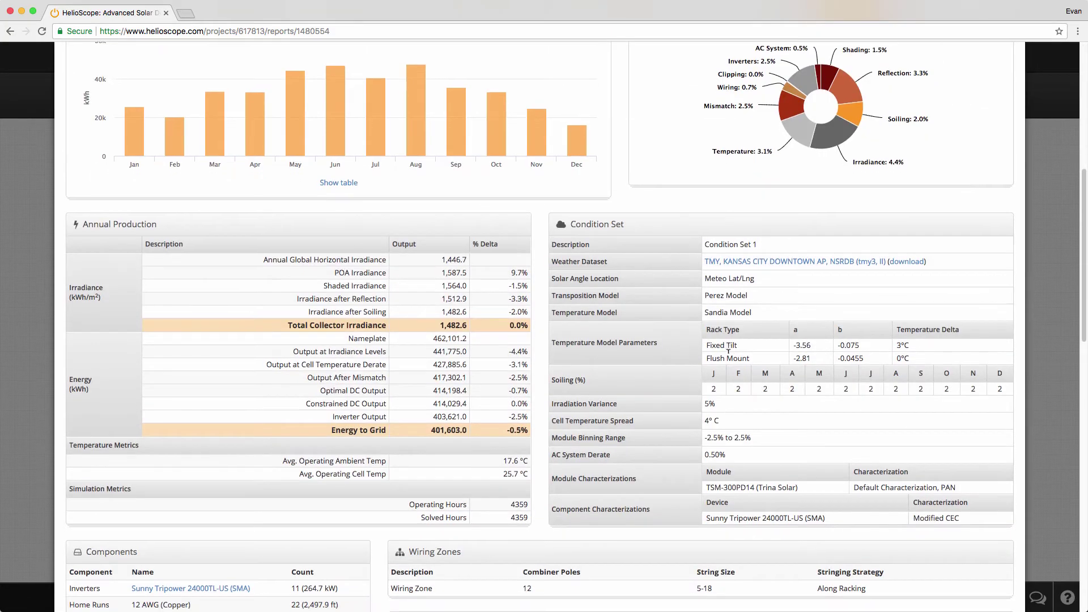
scroll(729, 356, "down", 5)
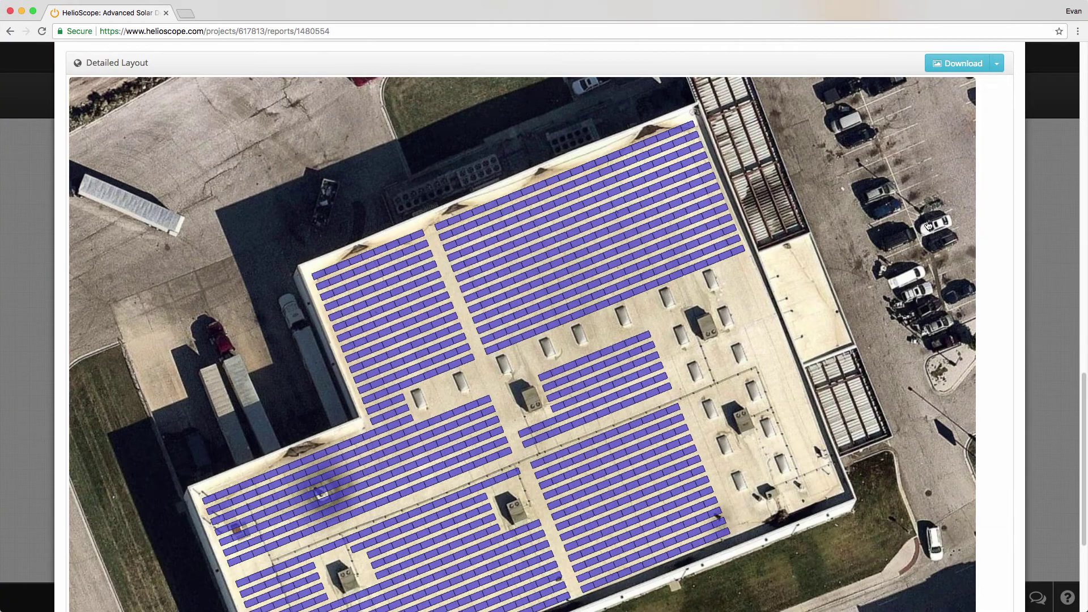
left_click(996, 63)
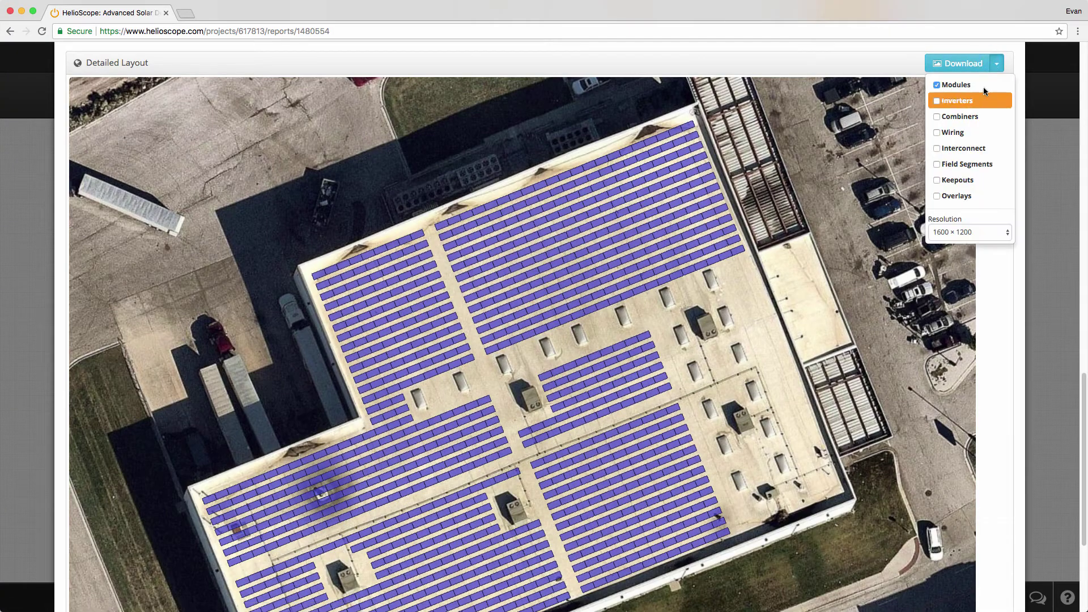
left_click(967, 115)
left_click(854, 50)
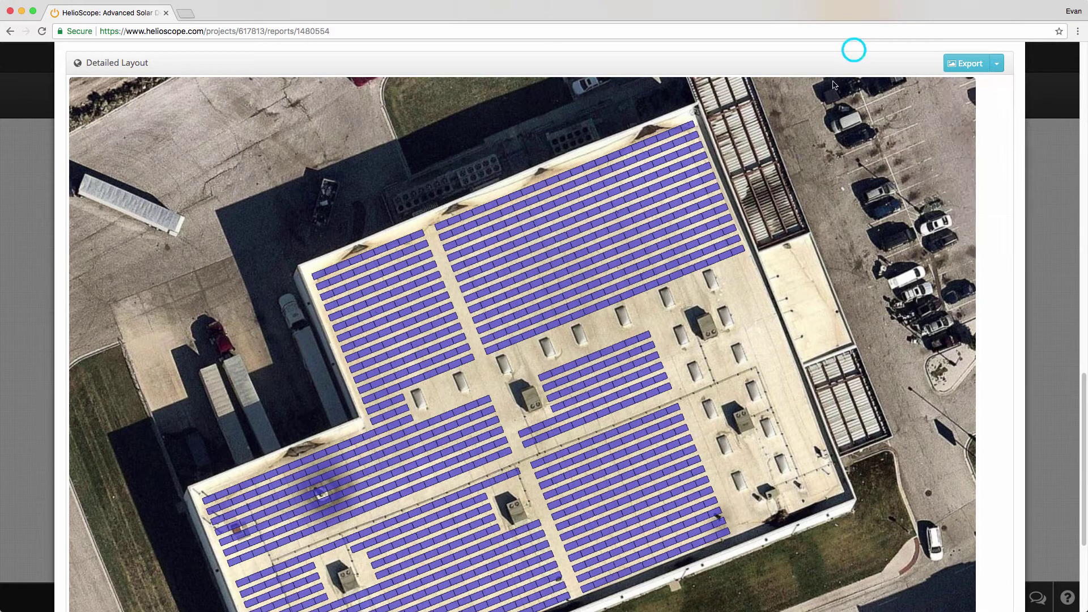
scroll(813, 128, "up", 20)
left_click(1048, 169)
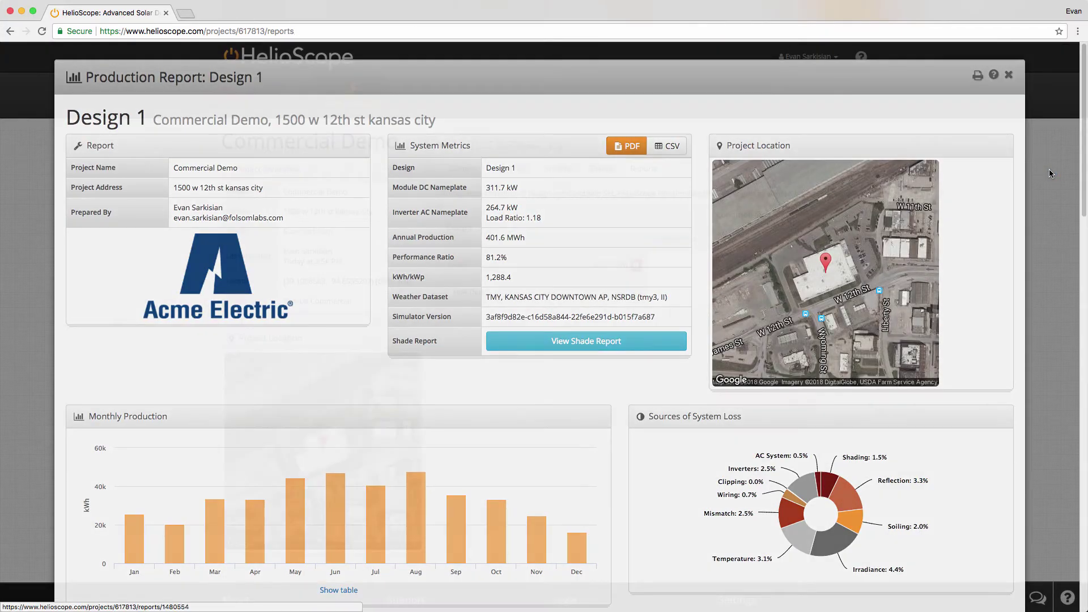
Step: Send 'Hi I have a question' to support through the chat window
left_click(1029, 597)
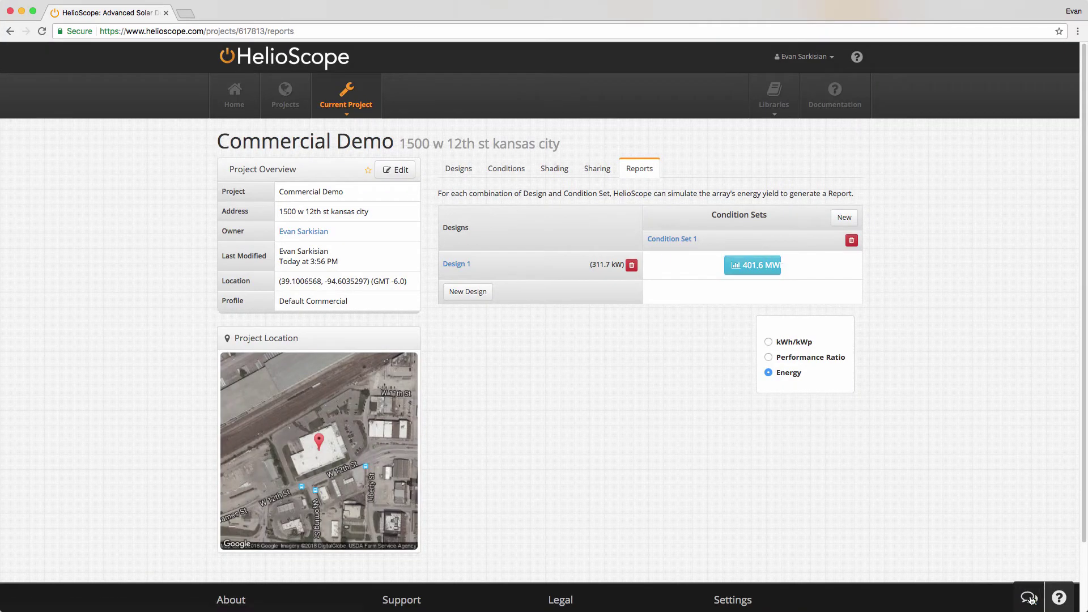
type("Hi I have a question")
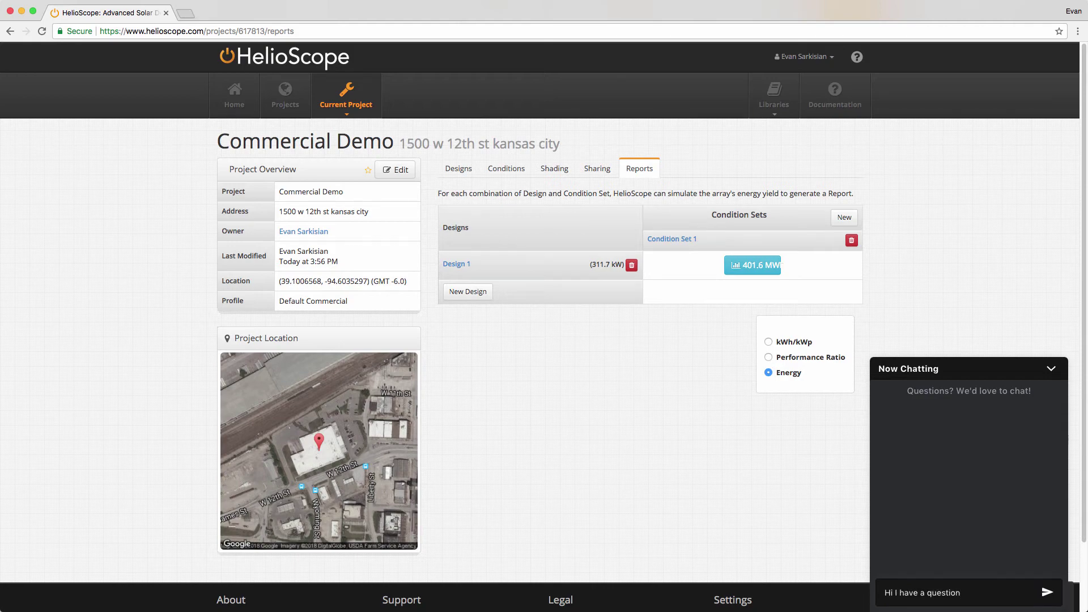
key("Return")
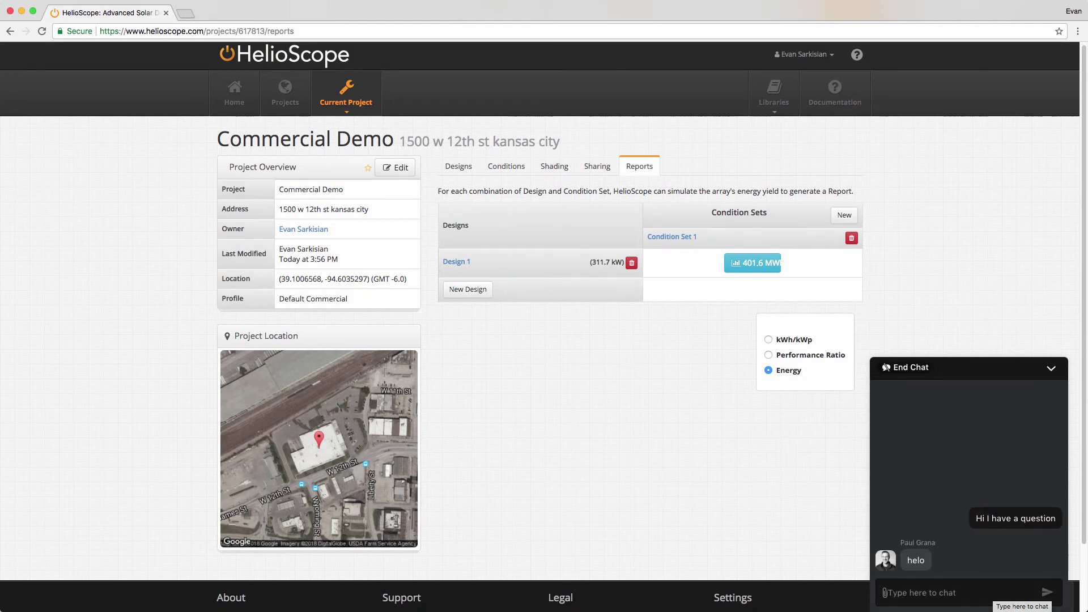